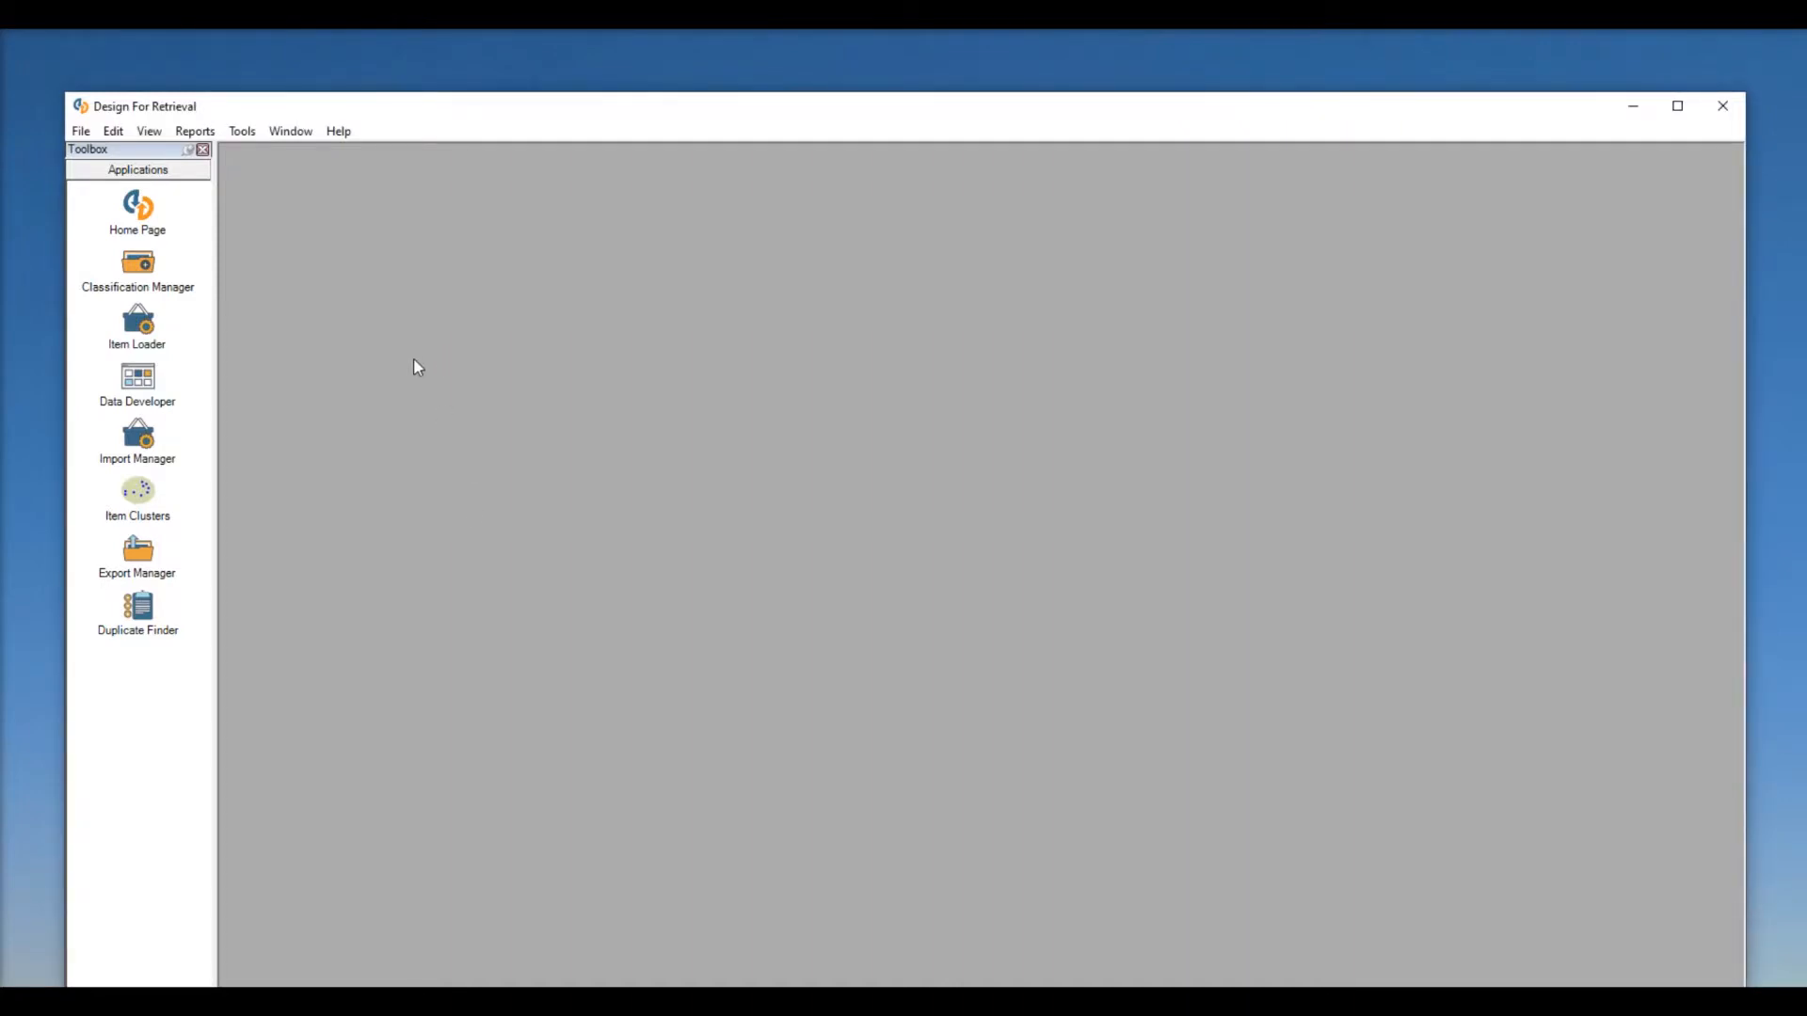
Open the Edit Units of Measure tool, widened to show every column, and check out the units for editing.
click(240, 131)
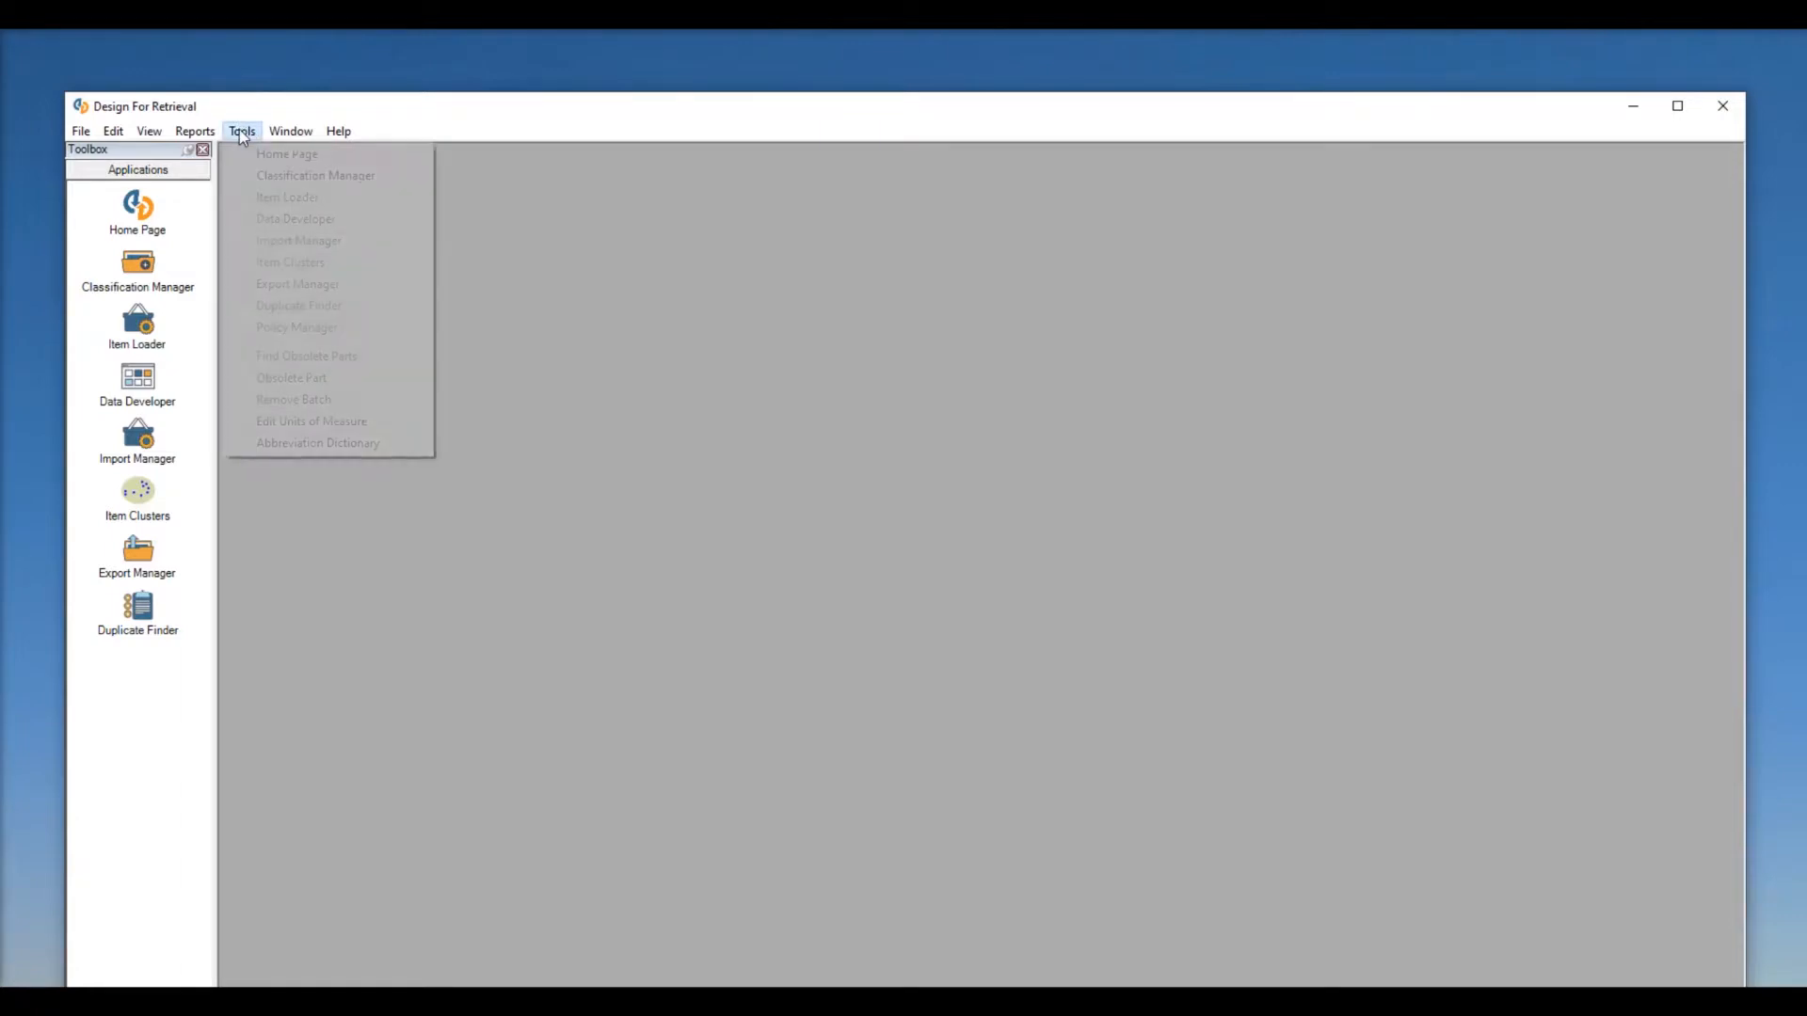
click(346, 425)
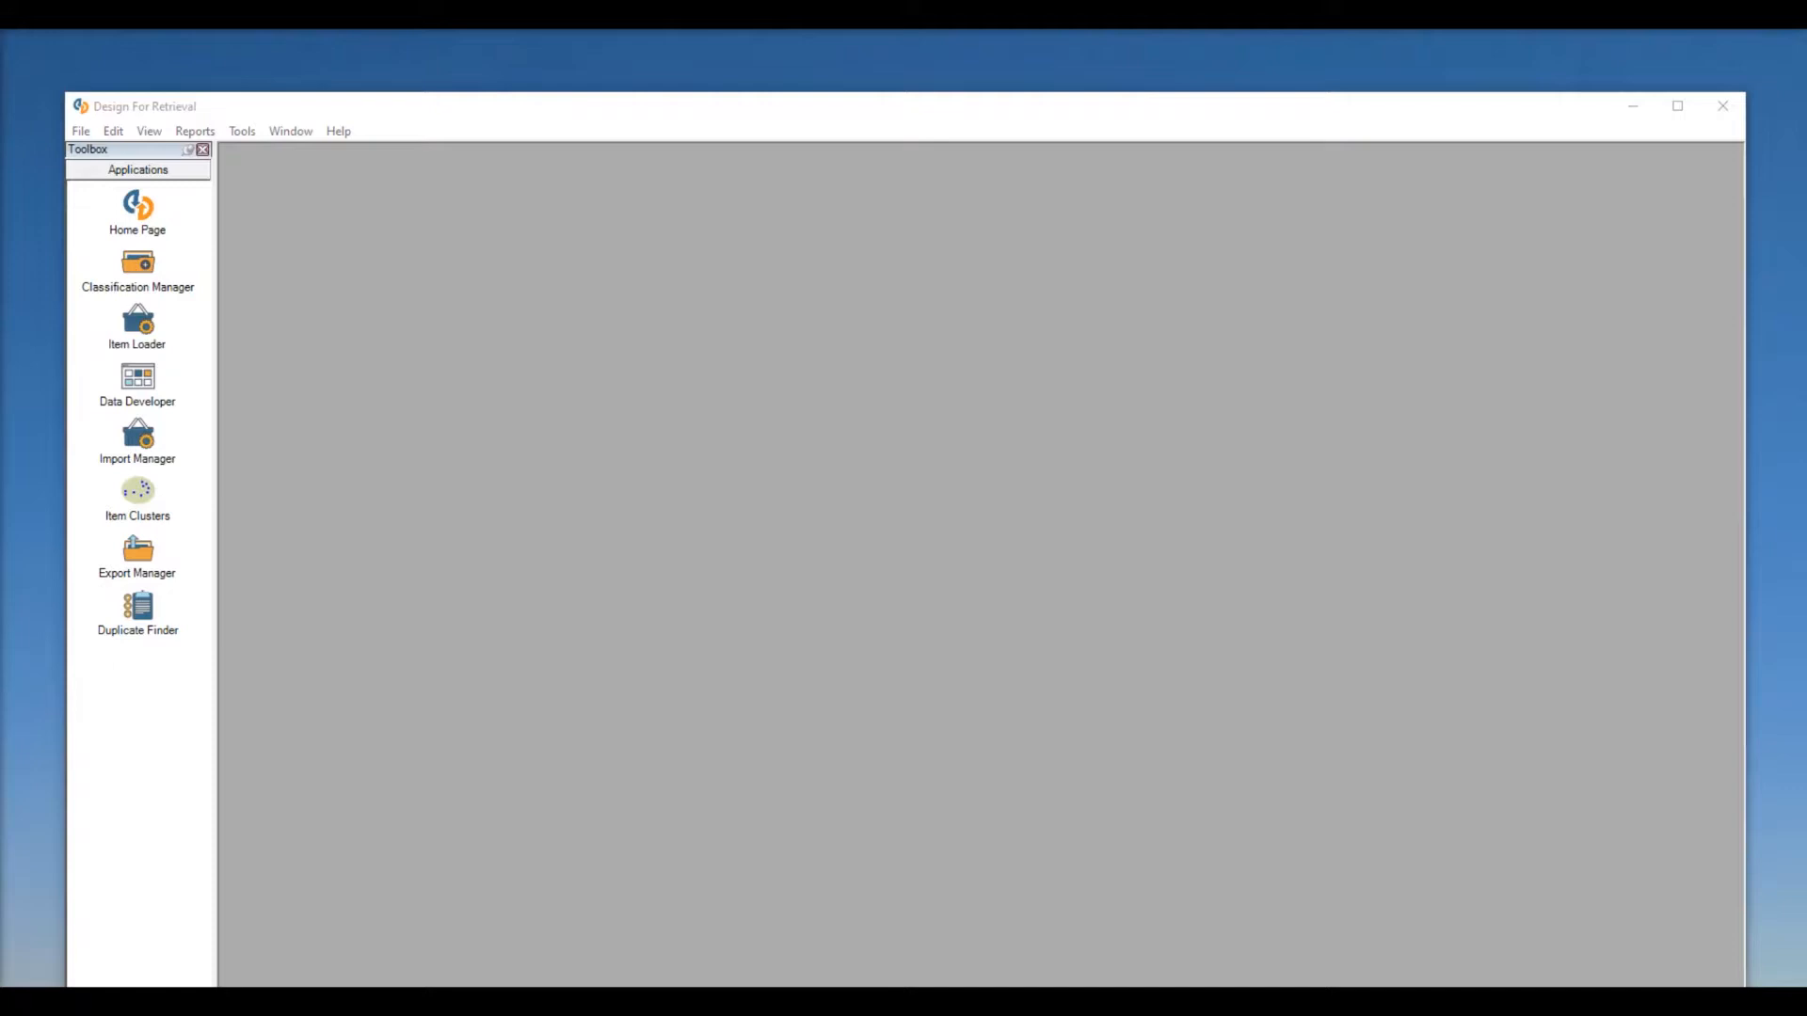
drag(755, 300, 813, 245)
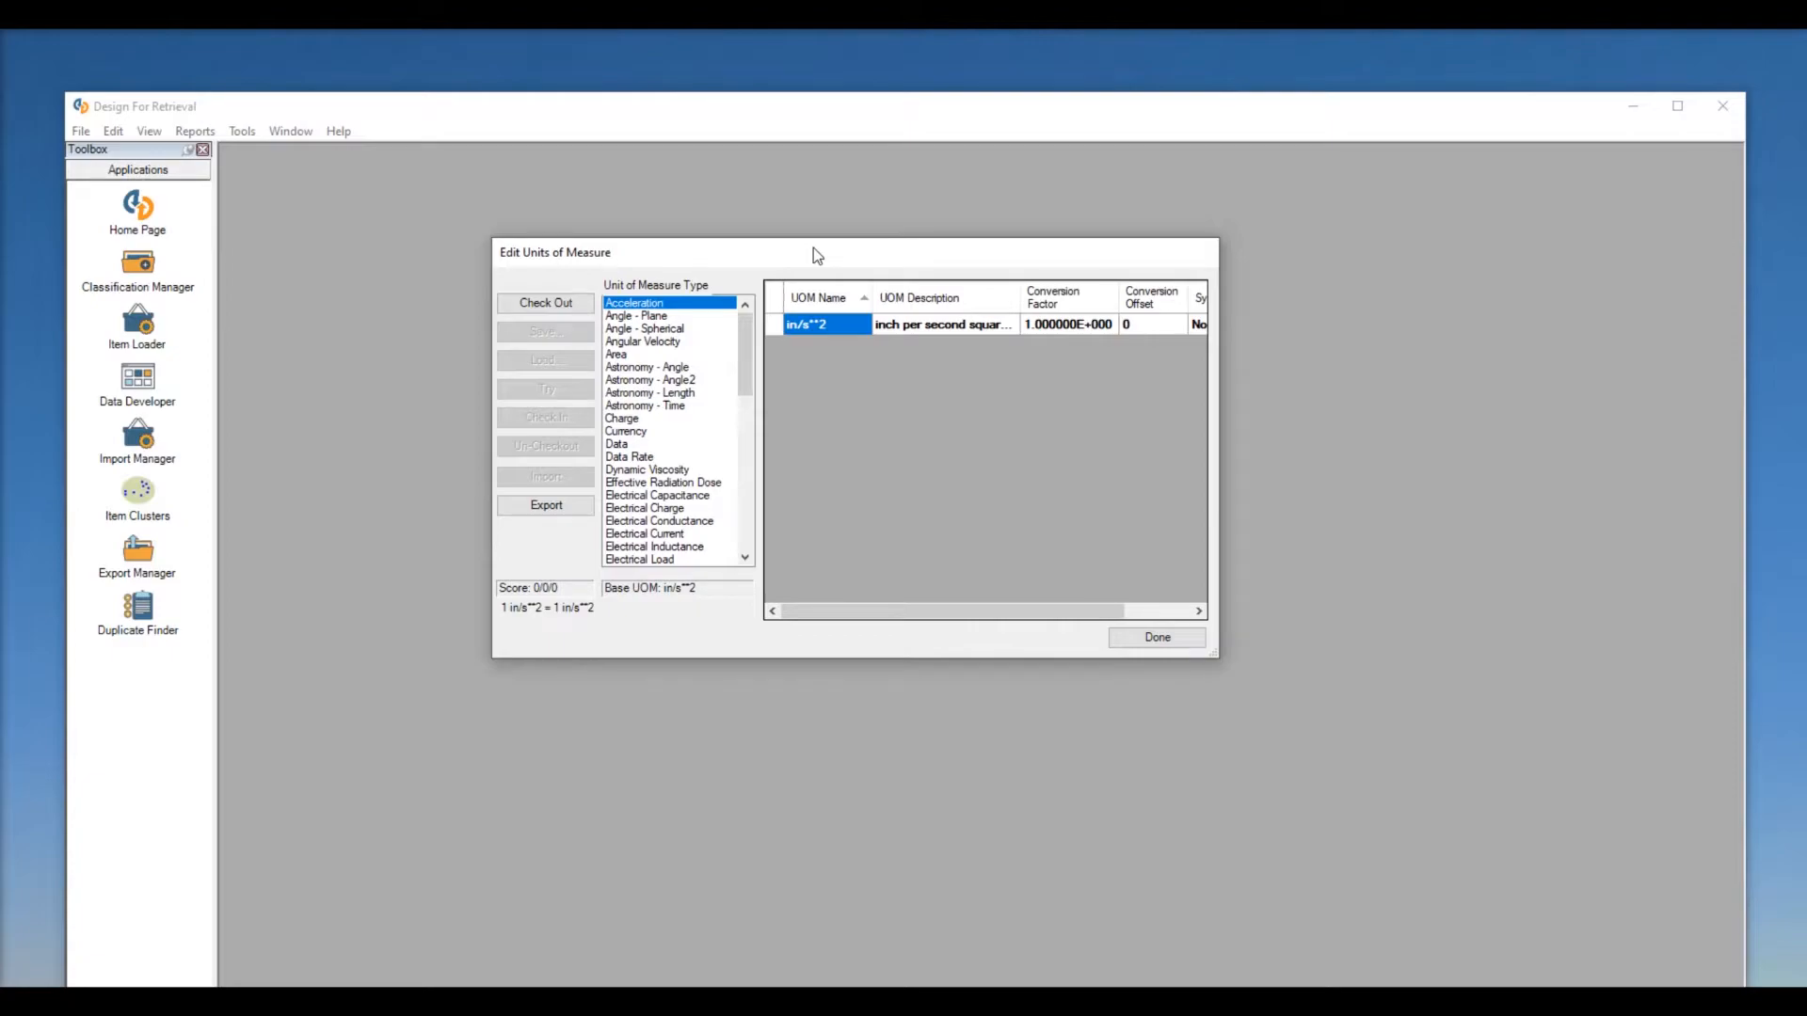
drag(1216, 656, 1329, 660)
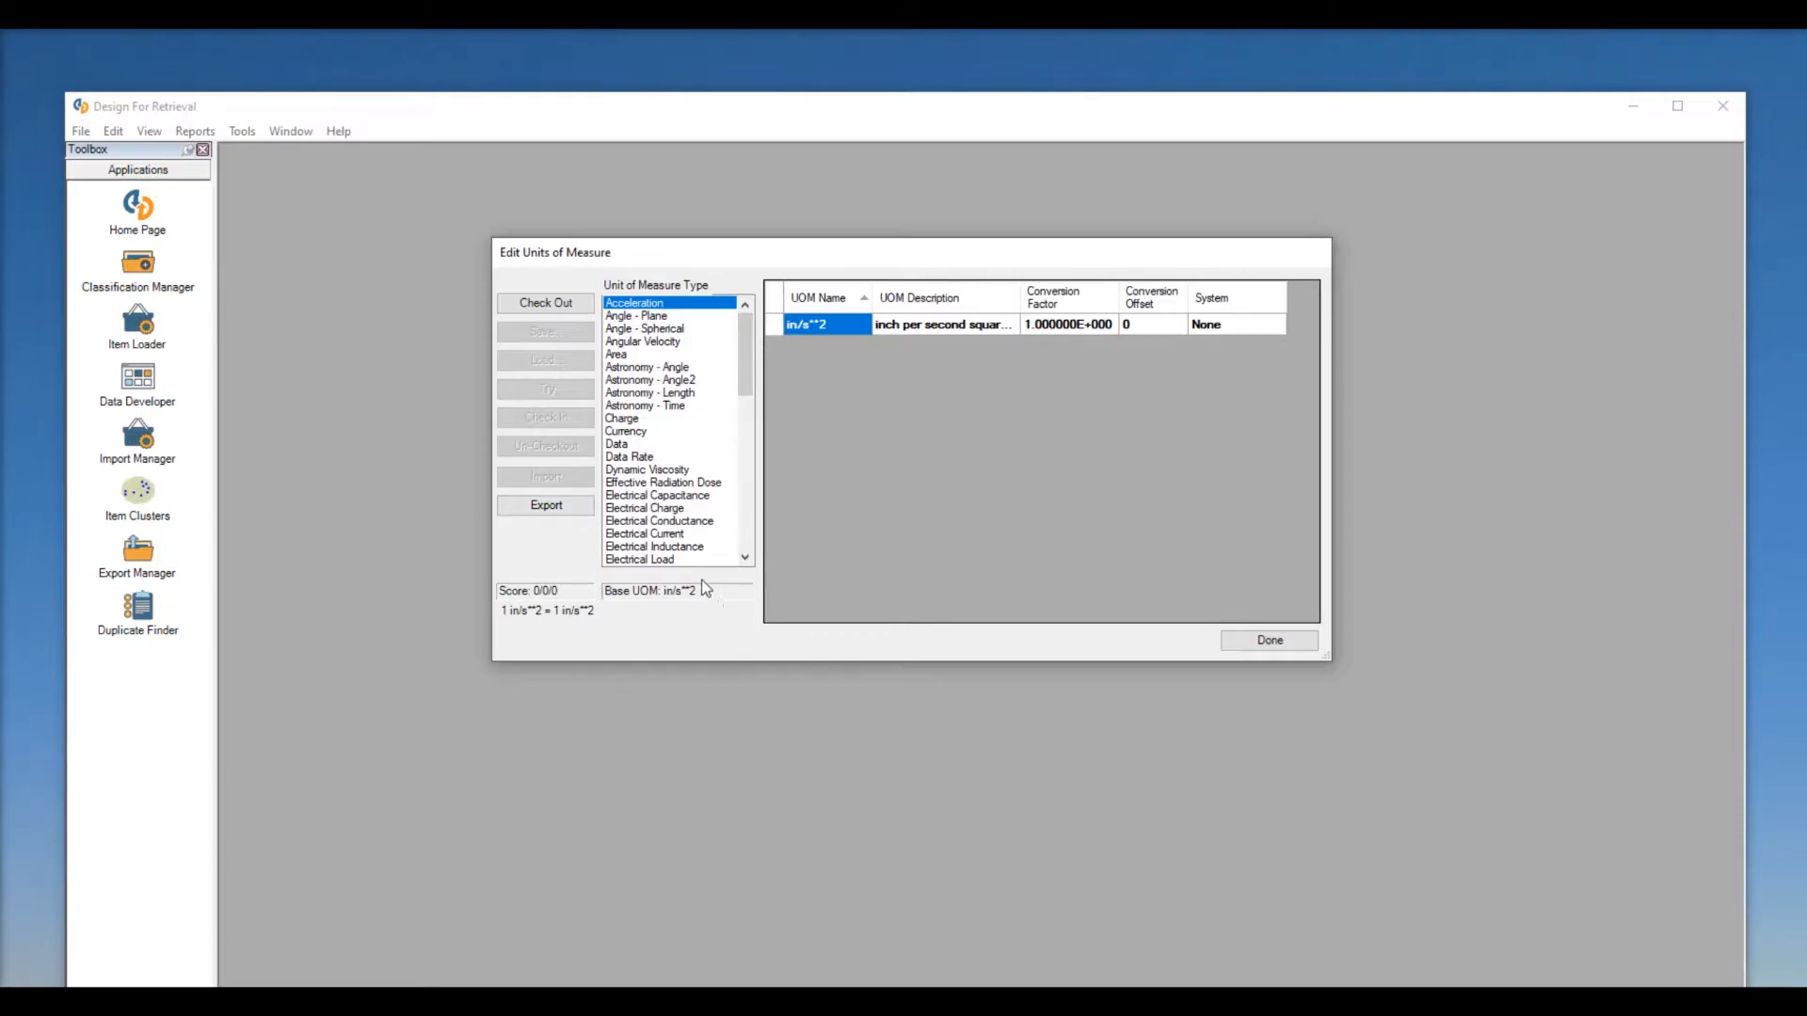
click(516, 305)
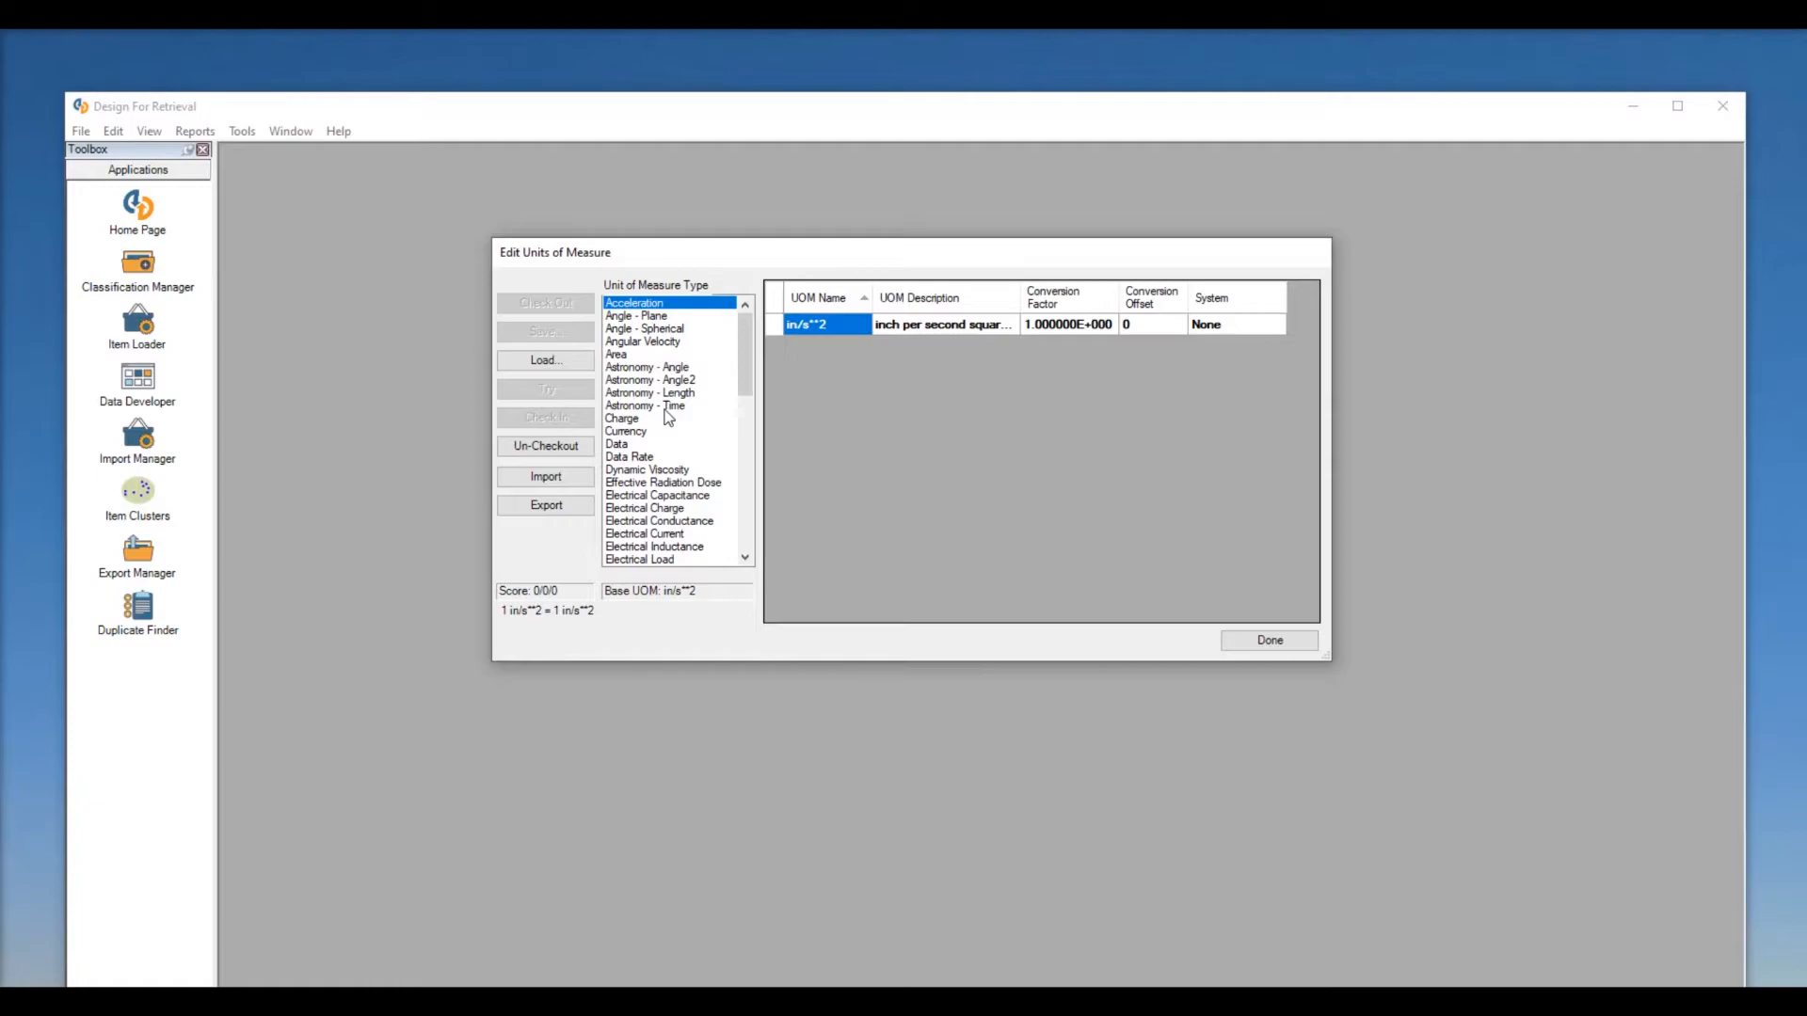
Browse the unit types to Temperature and examine its units, including the conversion factor for degrees Fahrenheit.
click(626, 355)
click(673, 429)
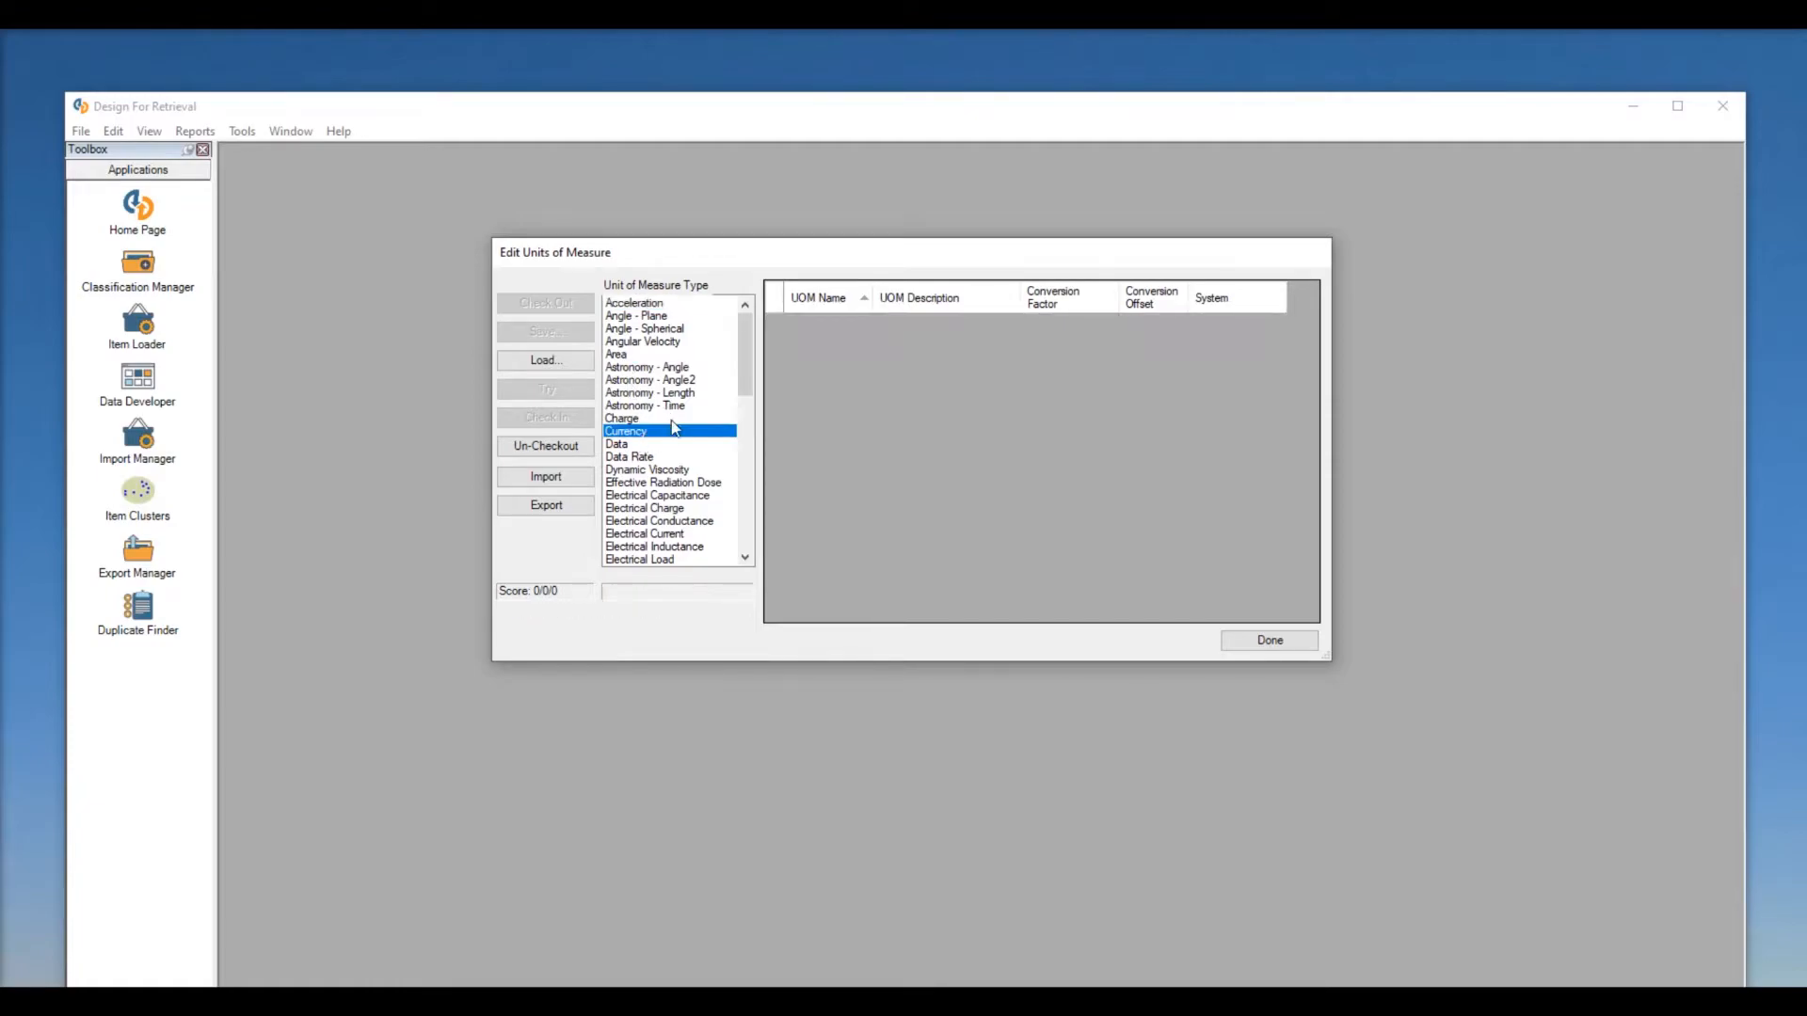
scroll(673, 429, down, 13)
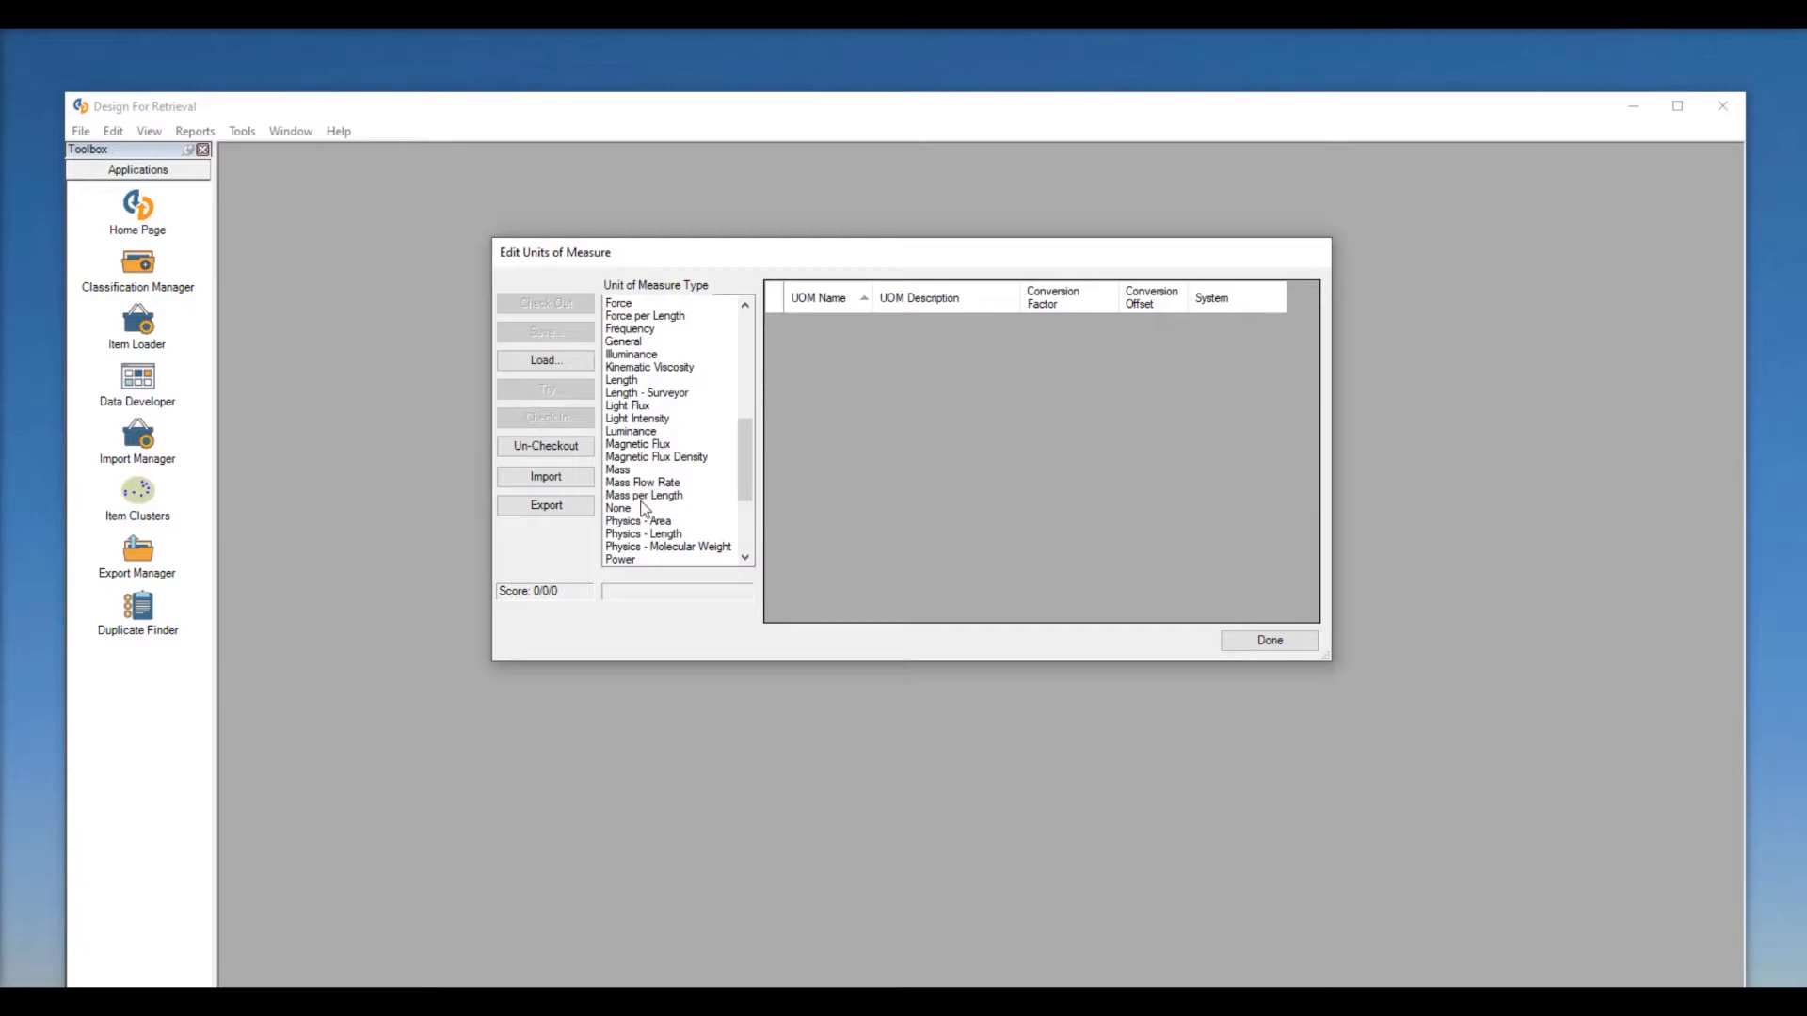
scroll(644, 508, down, 4)
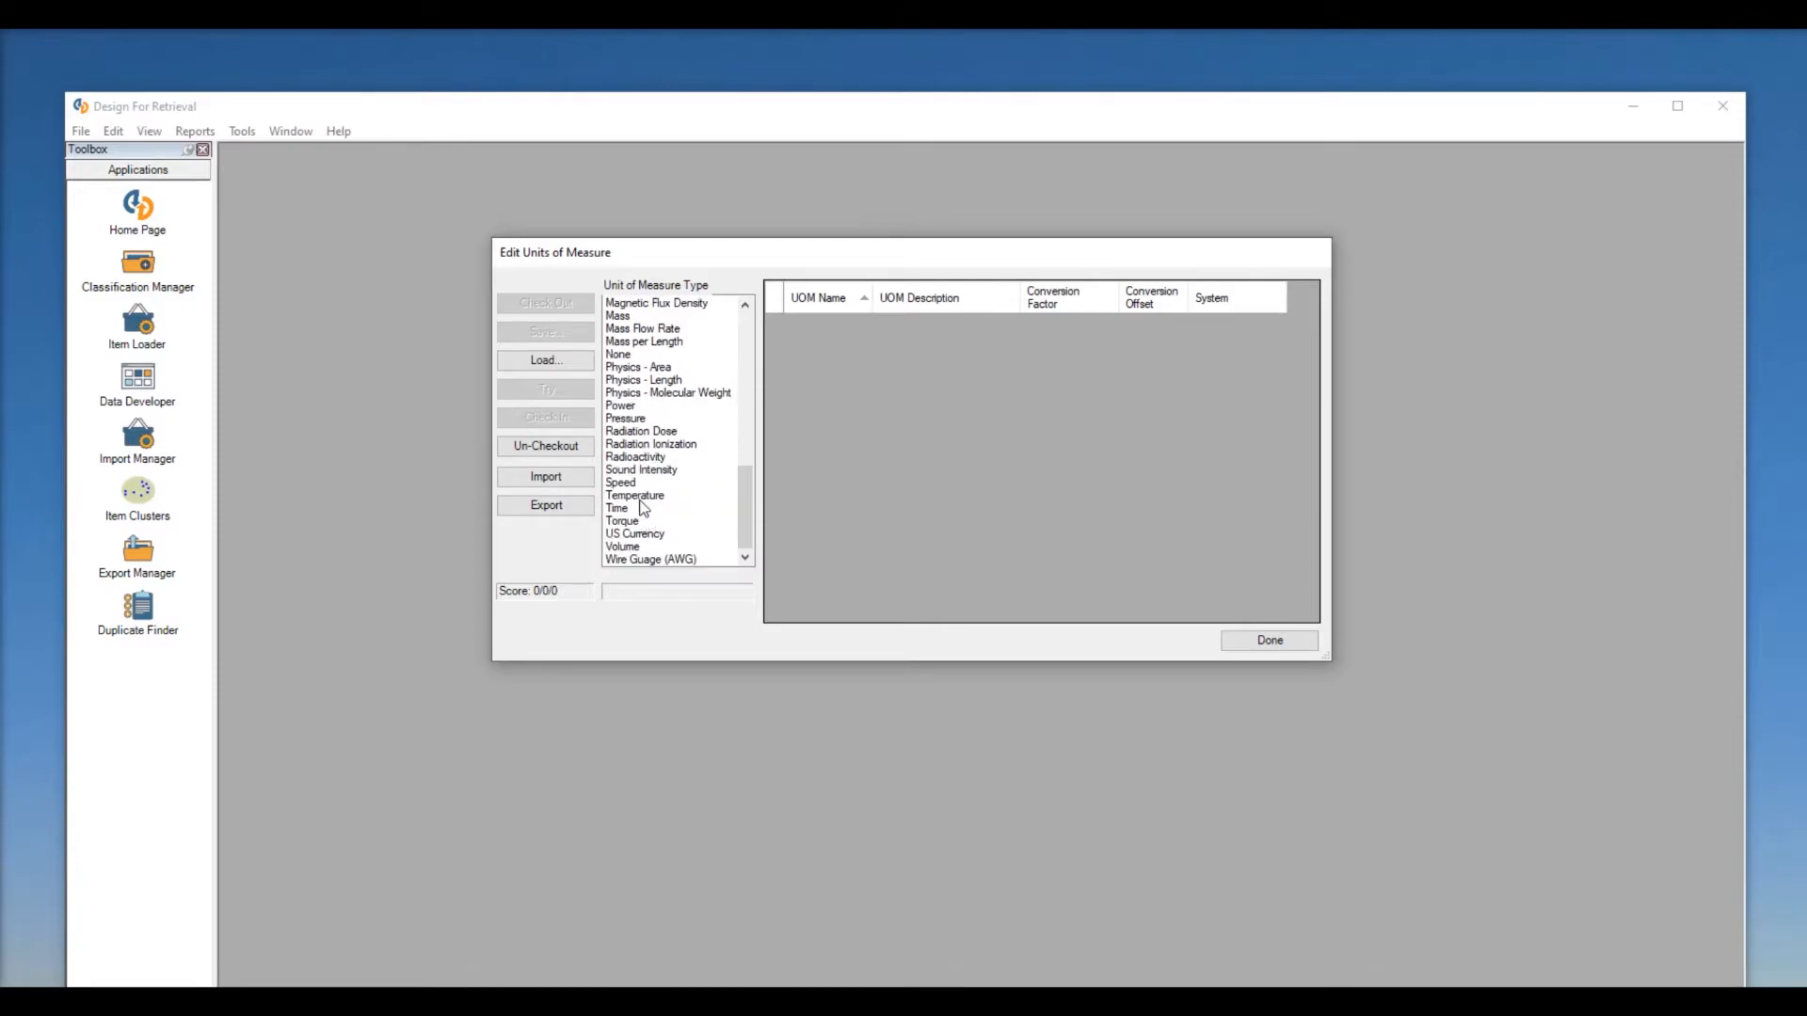
click(641, 500)
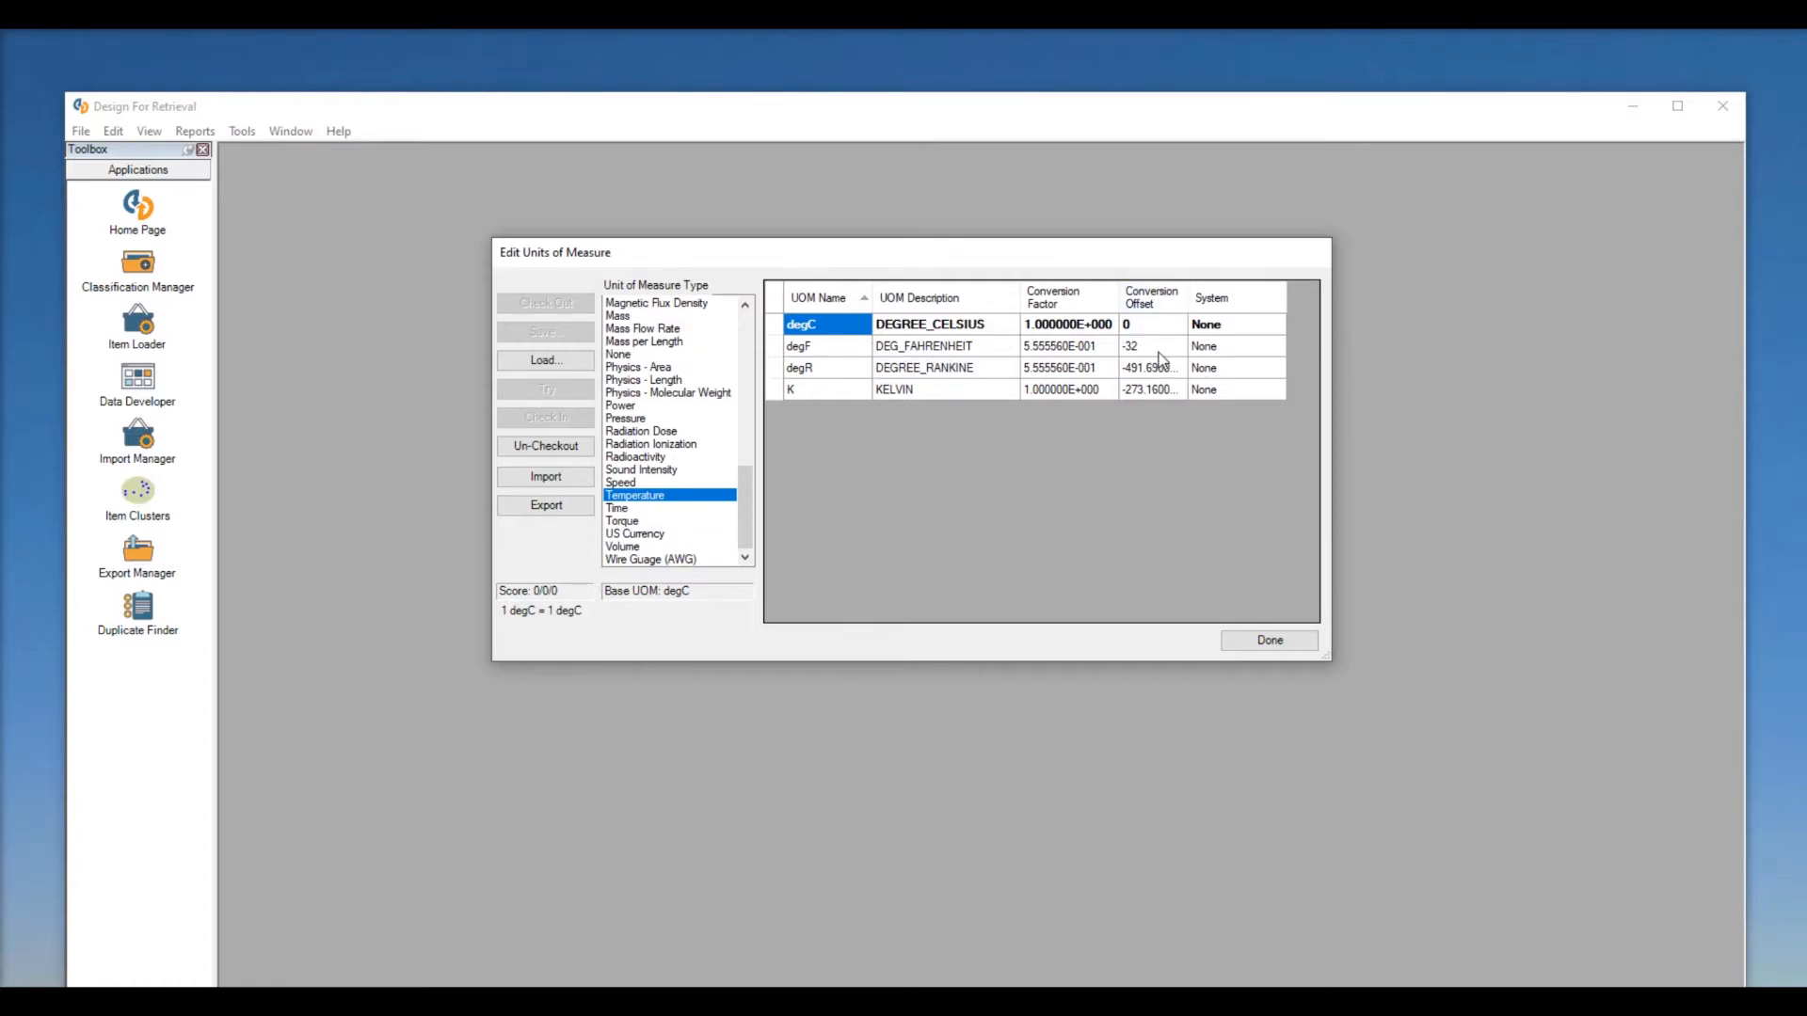
click(1100, 355)
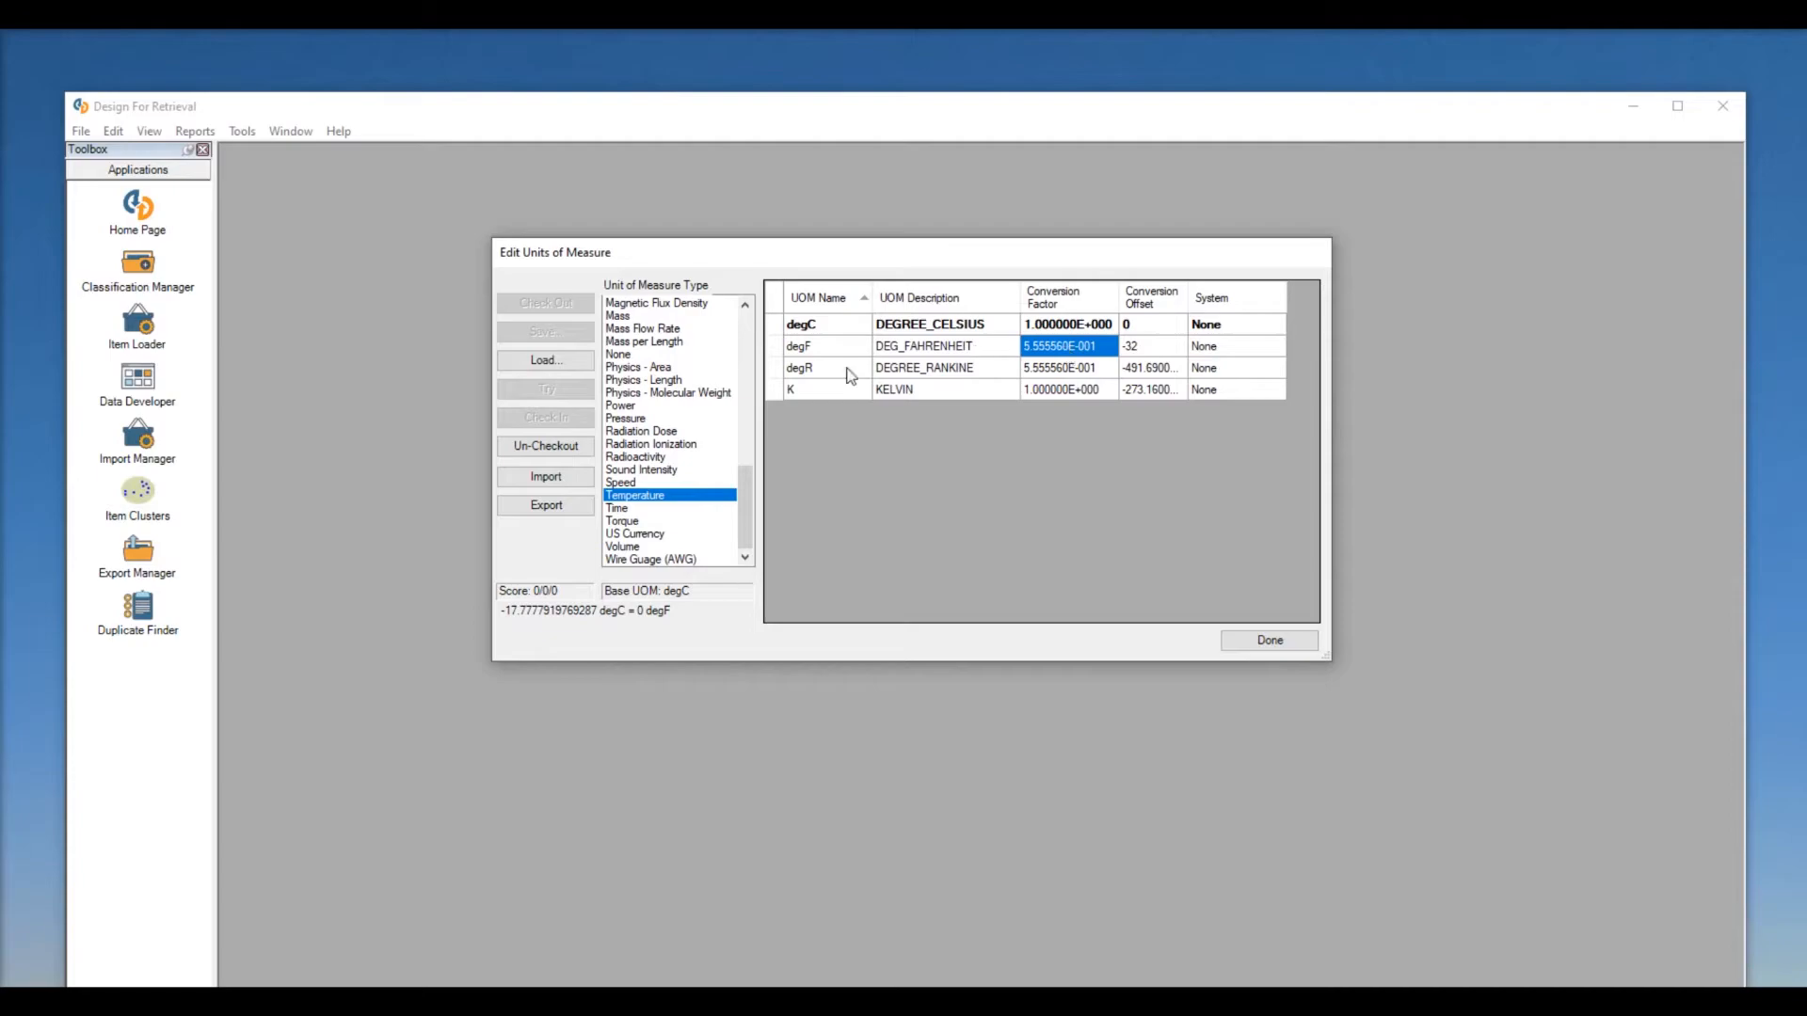
Display the Length unit type and review its units, including the conversion of the survey foot.
click(662, 408)
scroll(663, 416, up, 5)
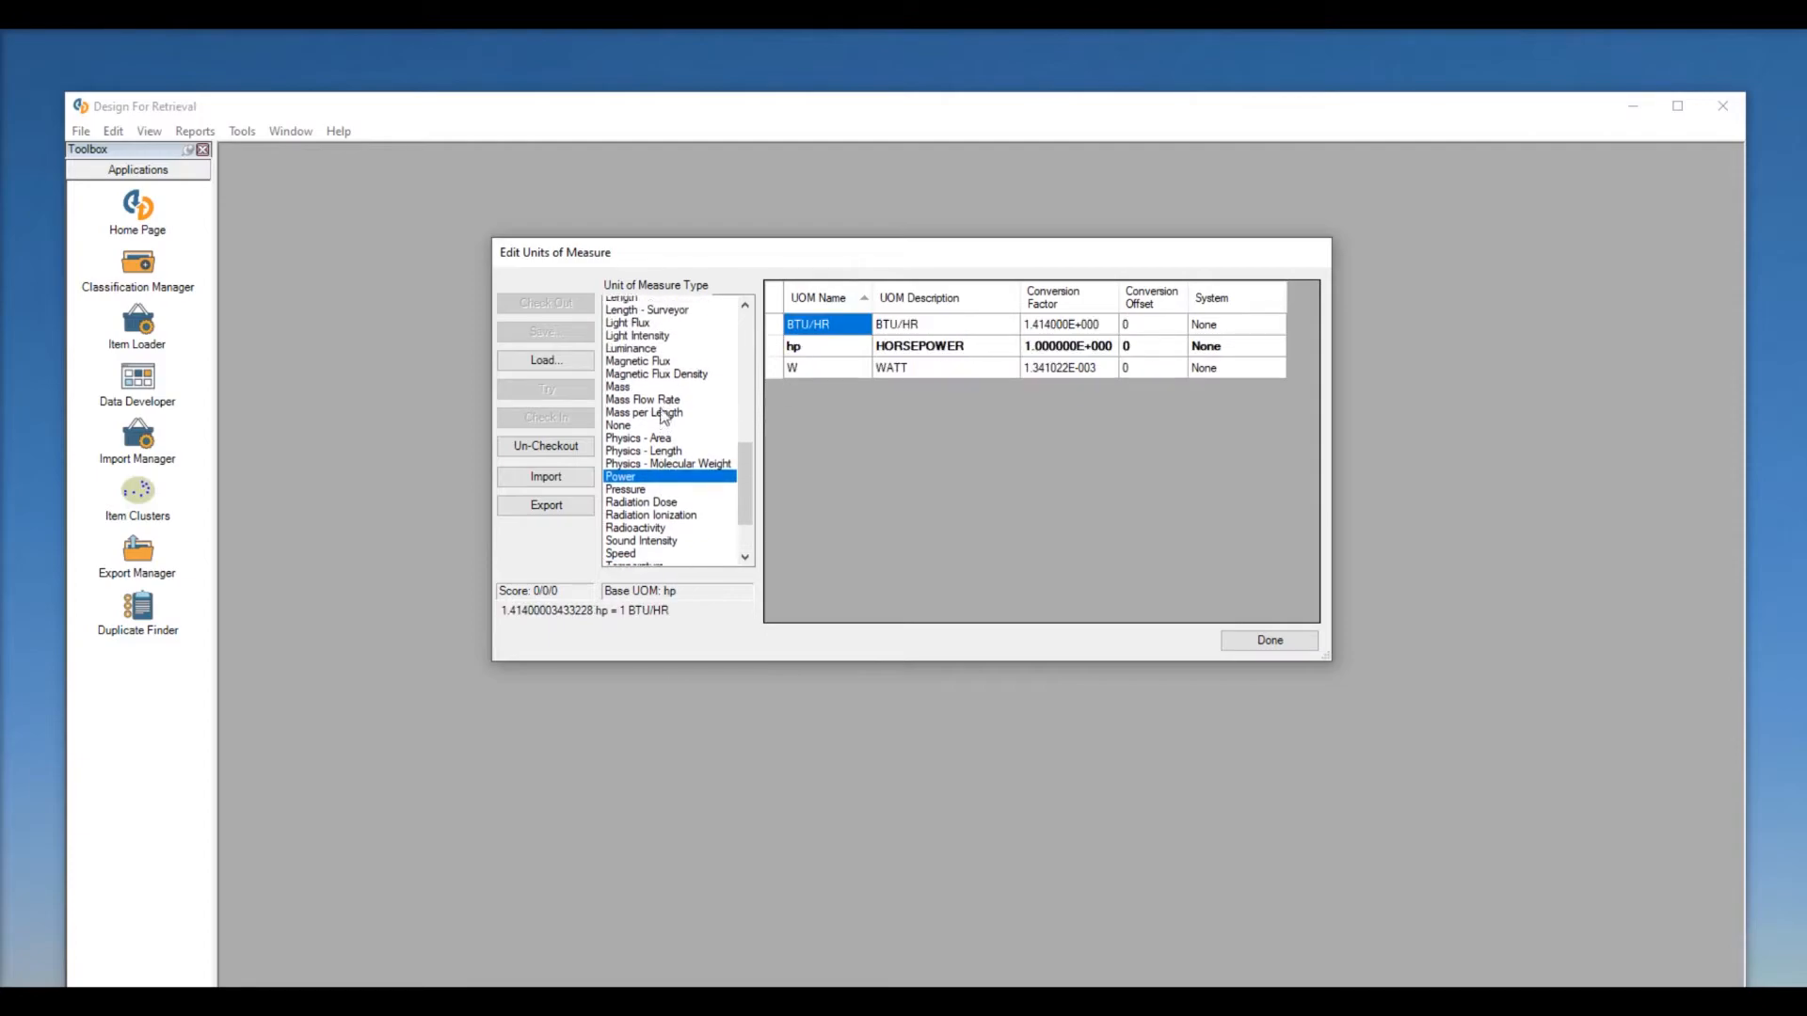
click(646, 420)
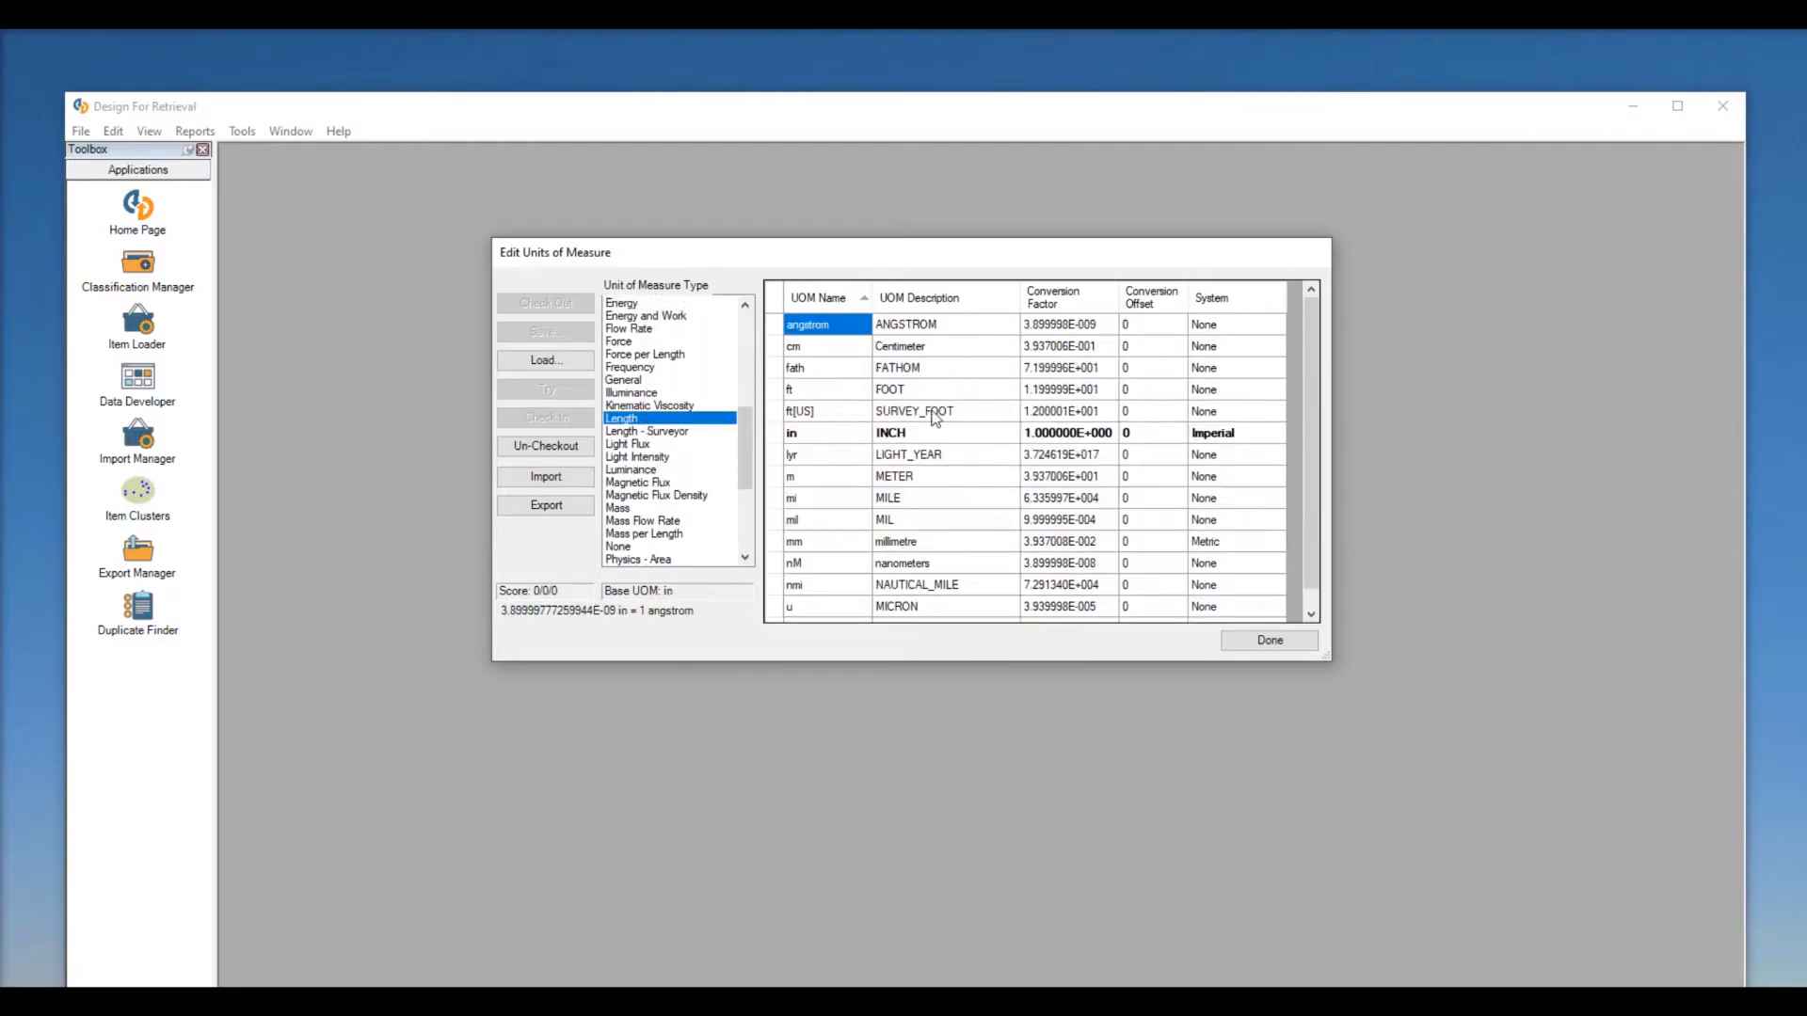
scroll(1139, 367, down, 1)
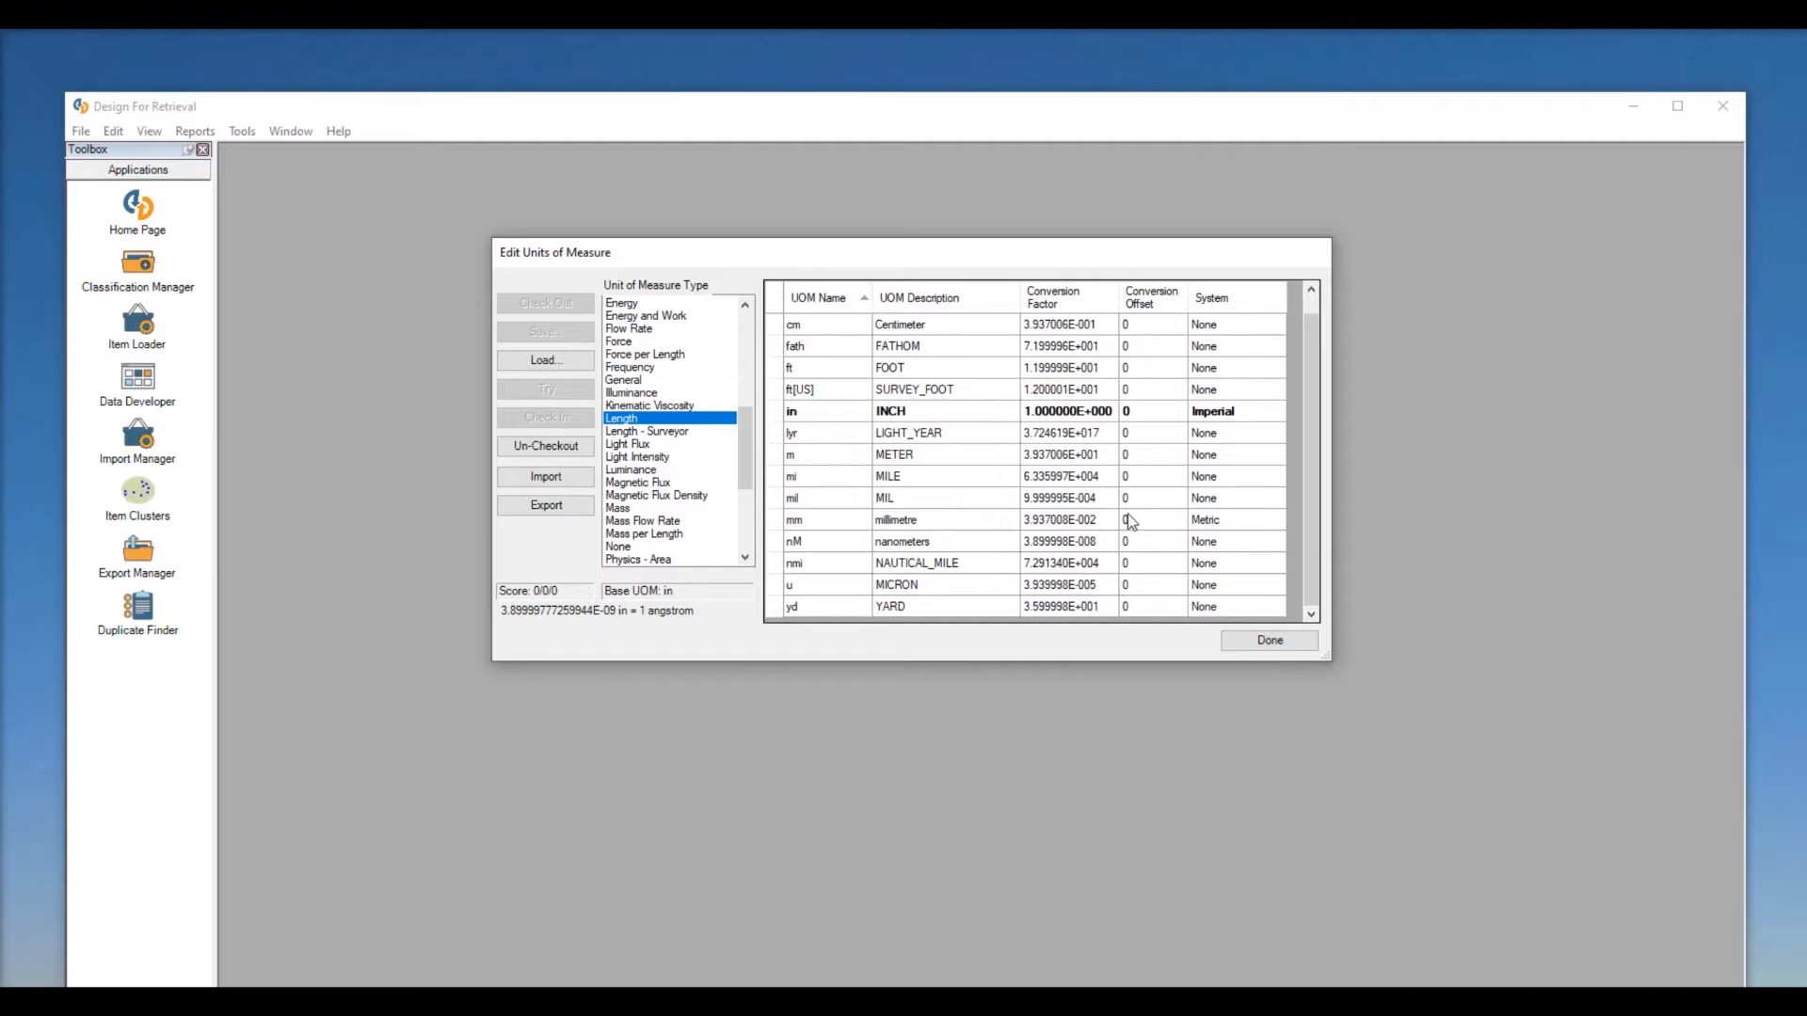
scroll(1019, 578, up, 1)
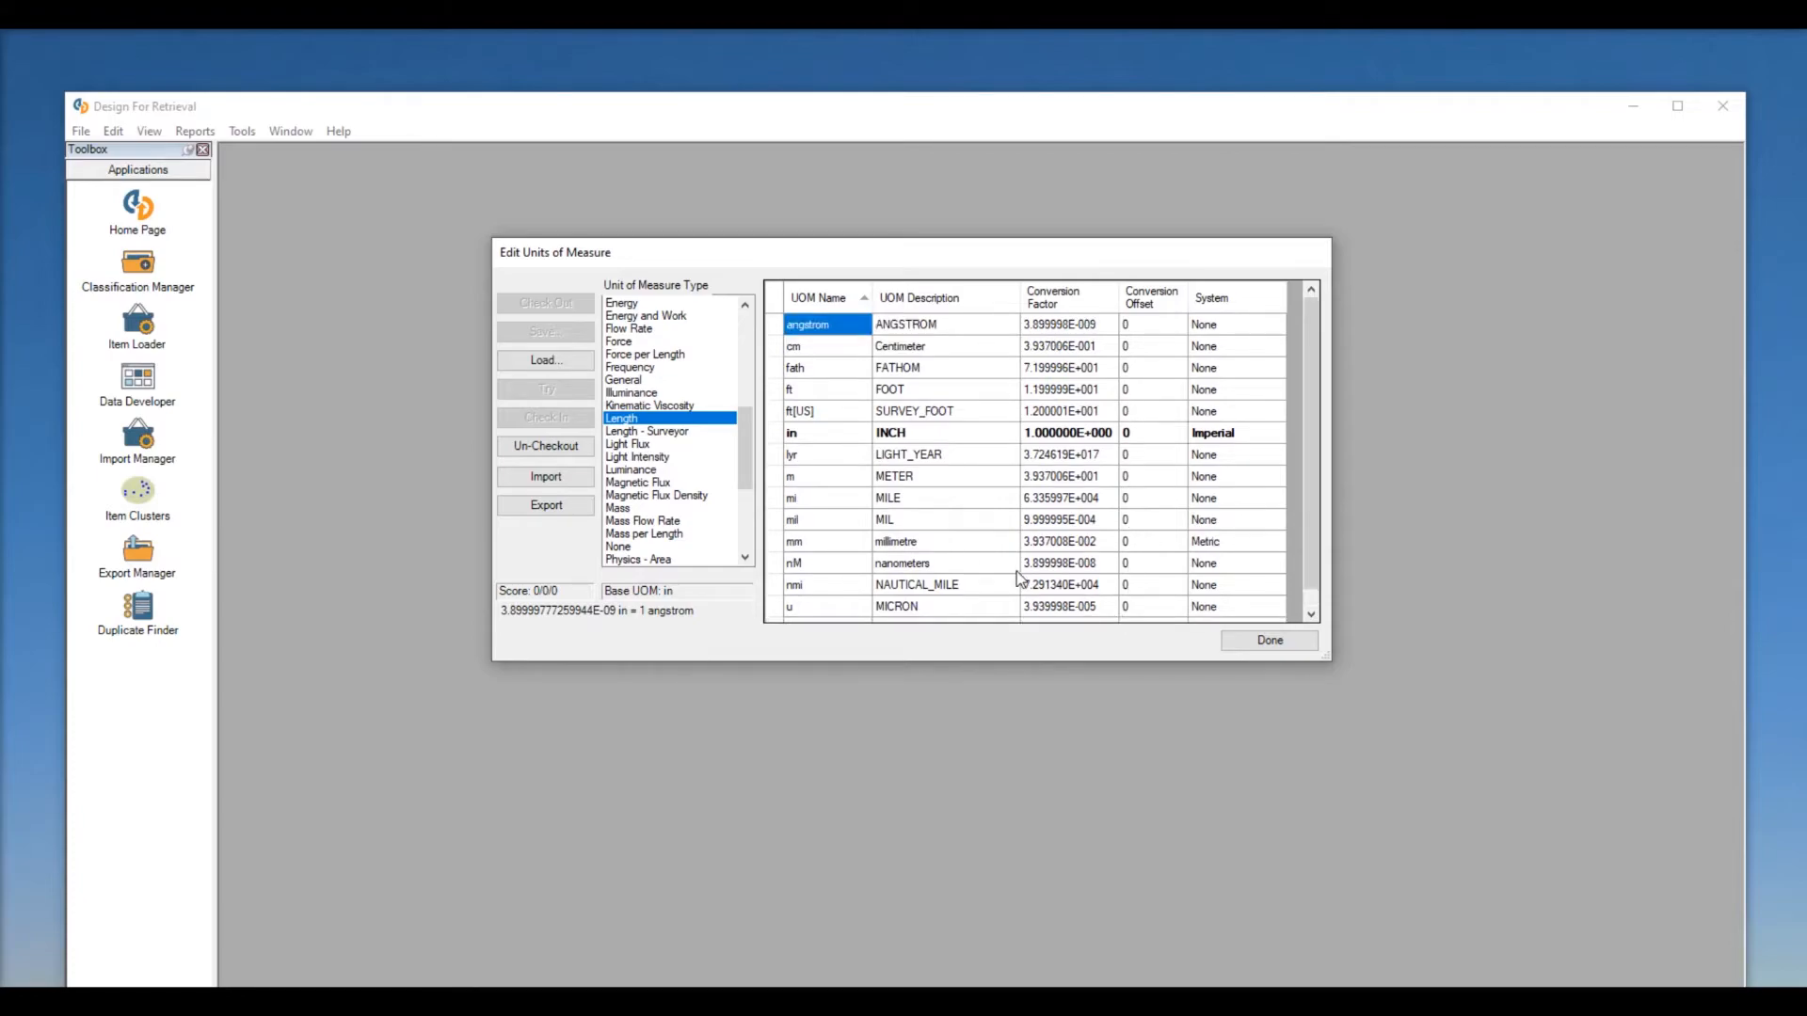
click(839, 415)
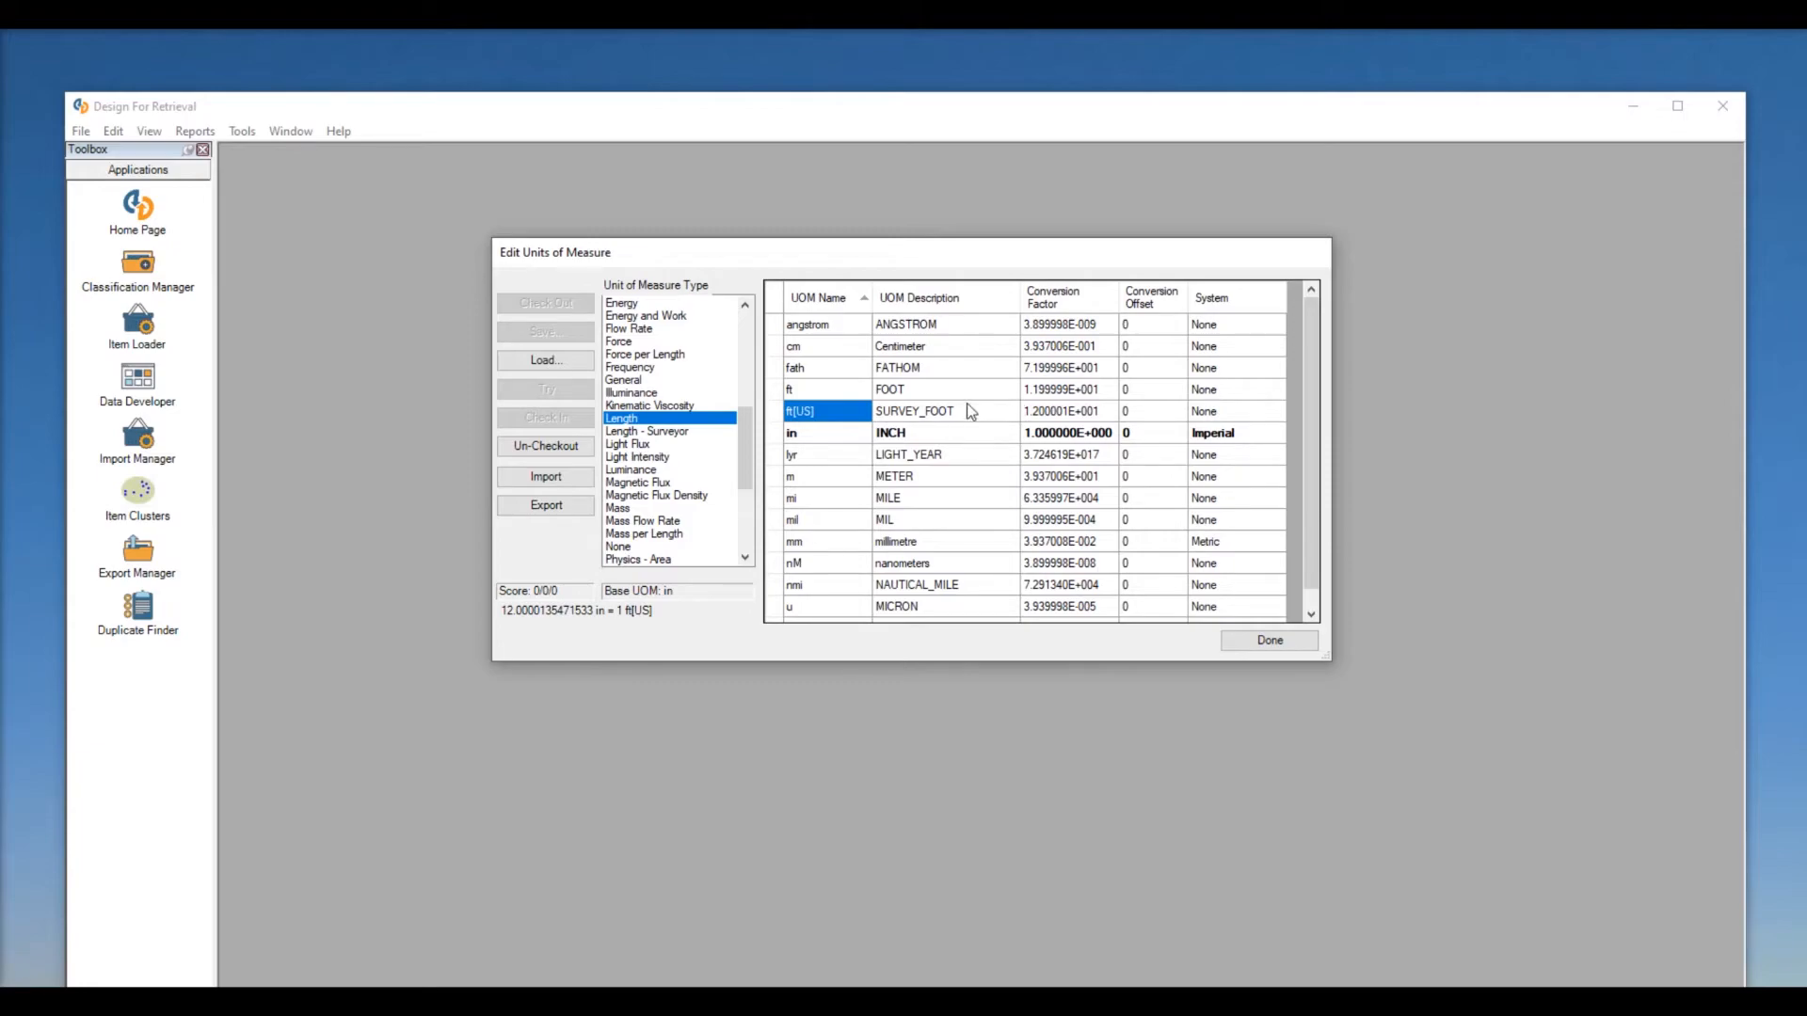
In the Length units, set the system of ft to Imperial and of cm to Metric.
click(815, 397)
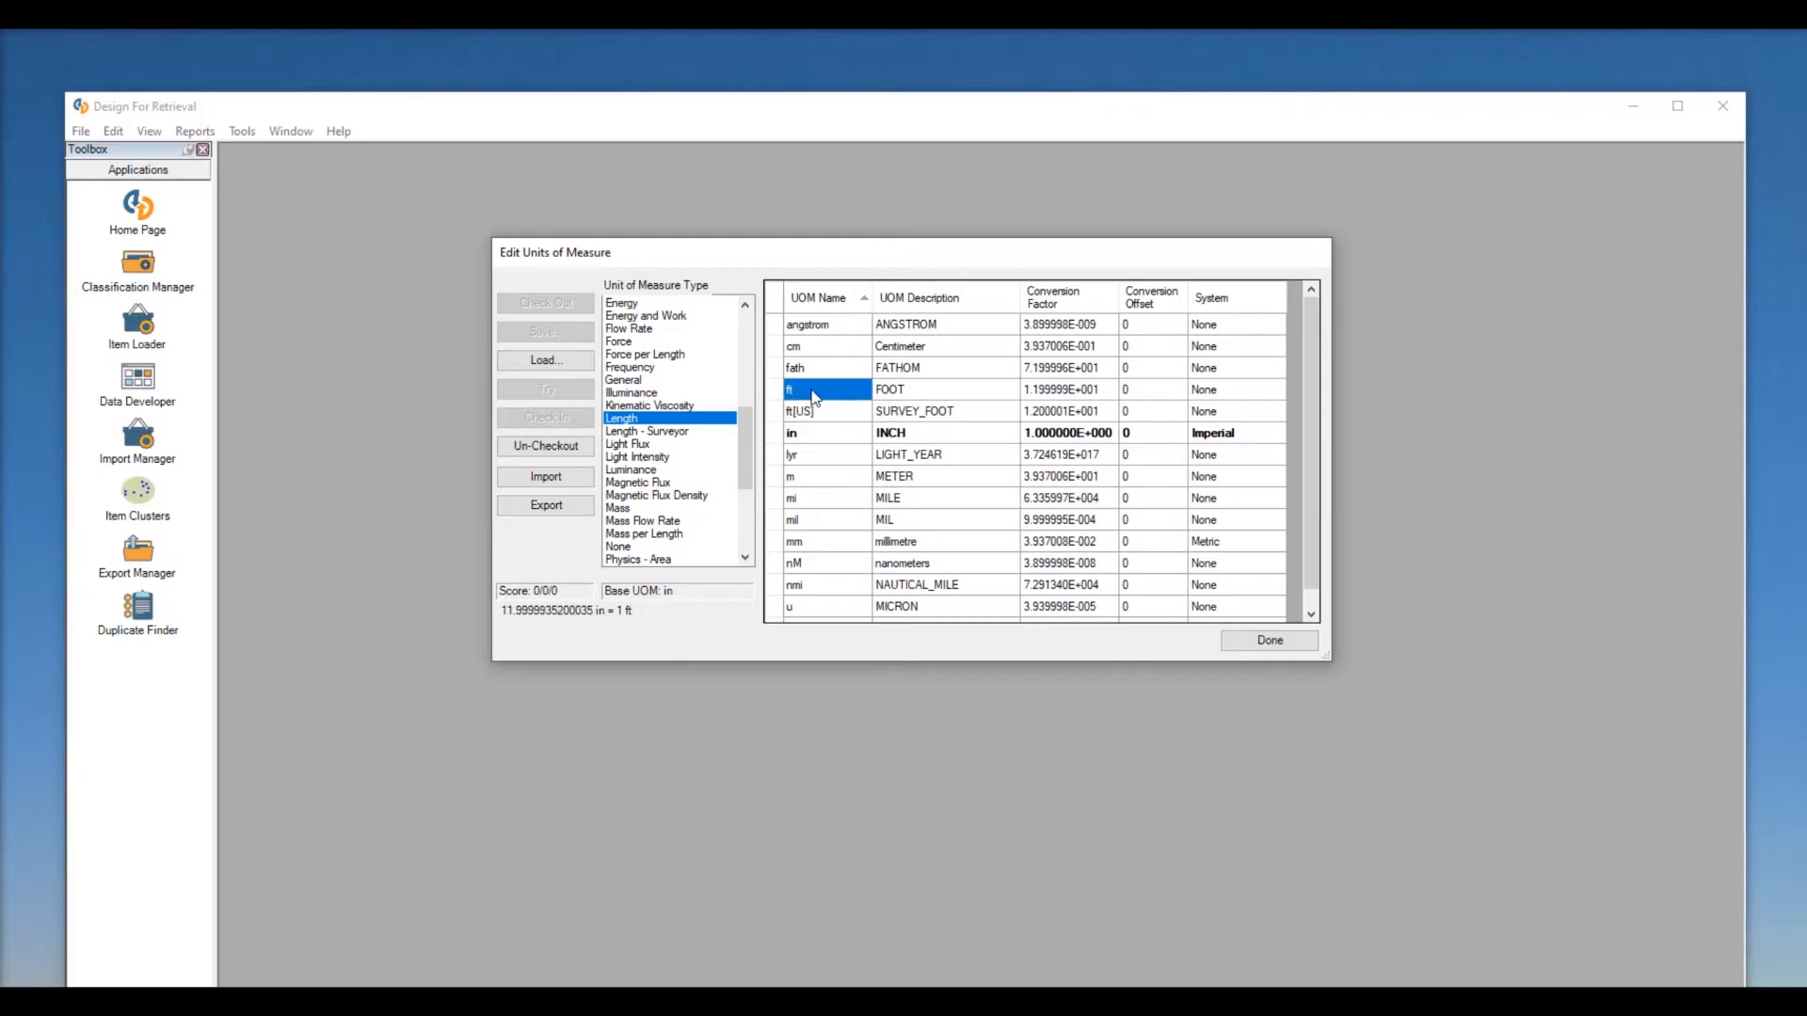
click(1222, 394)
text(I)
click(1243, 413)
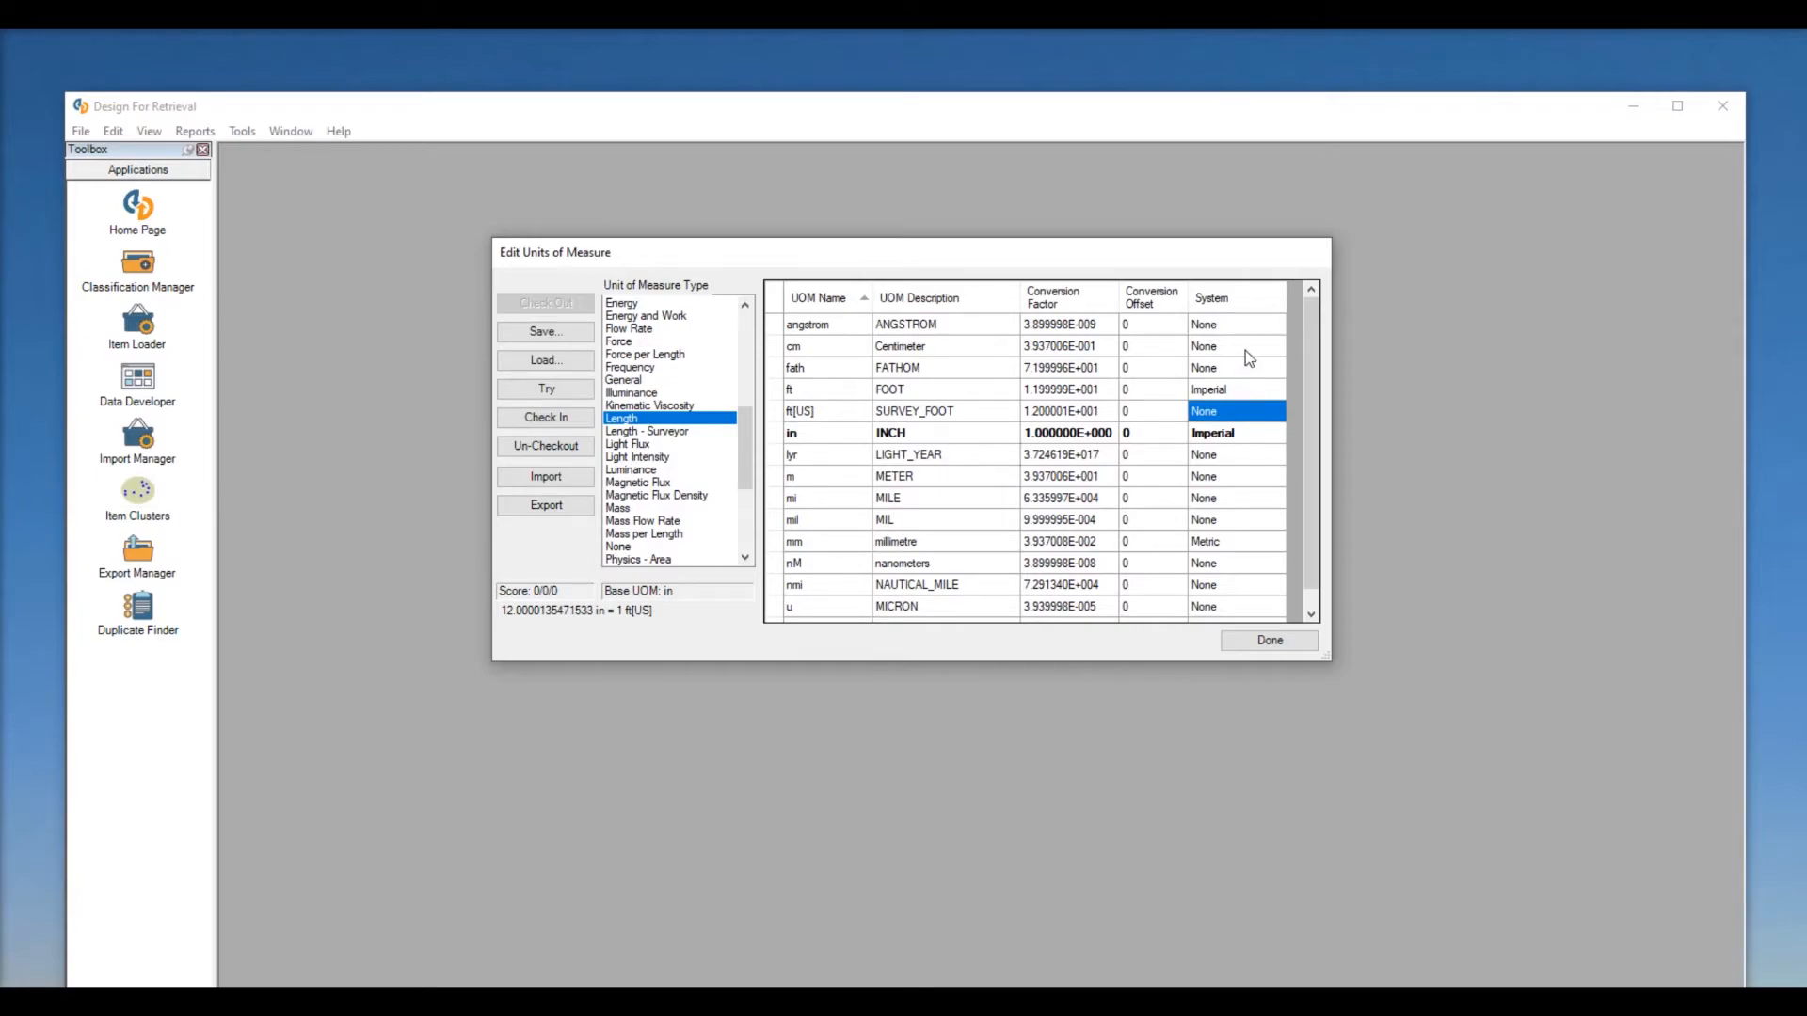
click(1247, 350)
text(1)
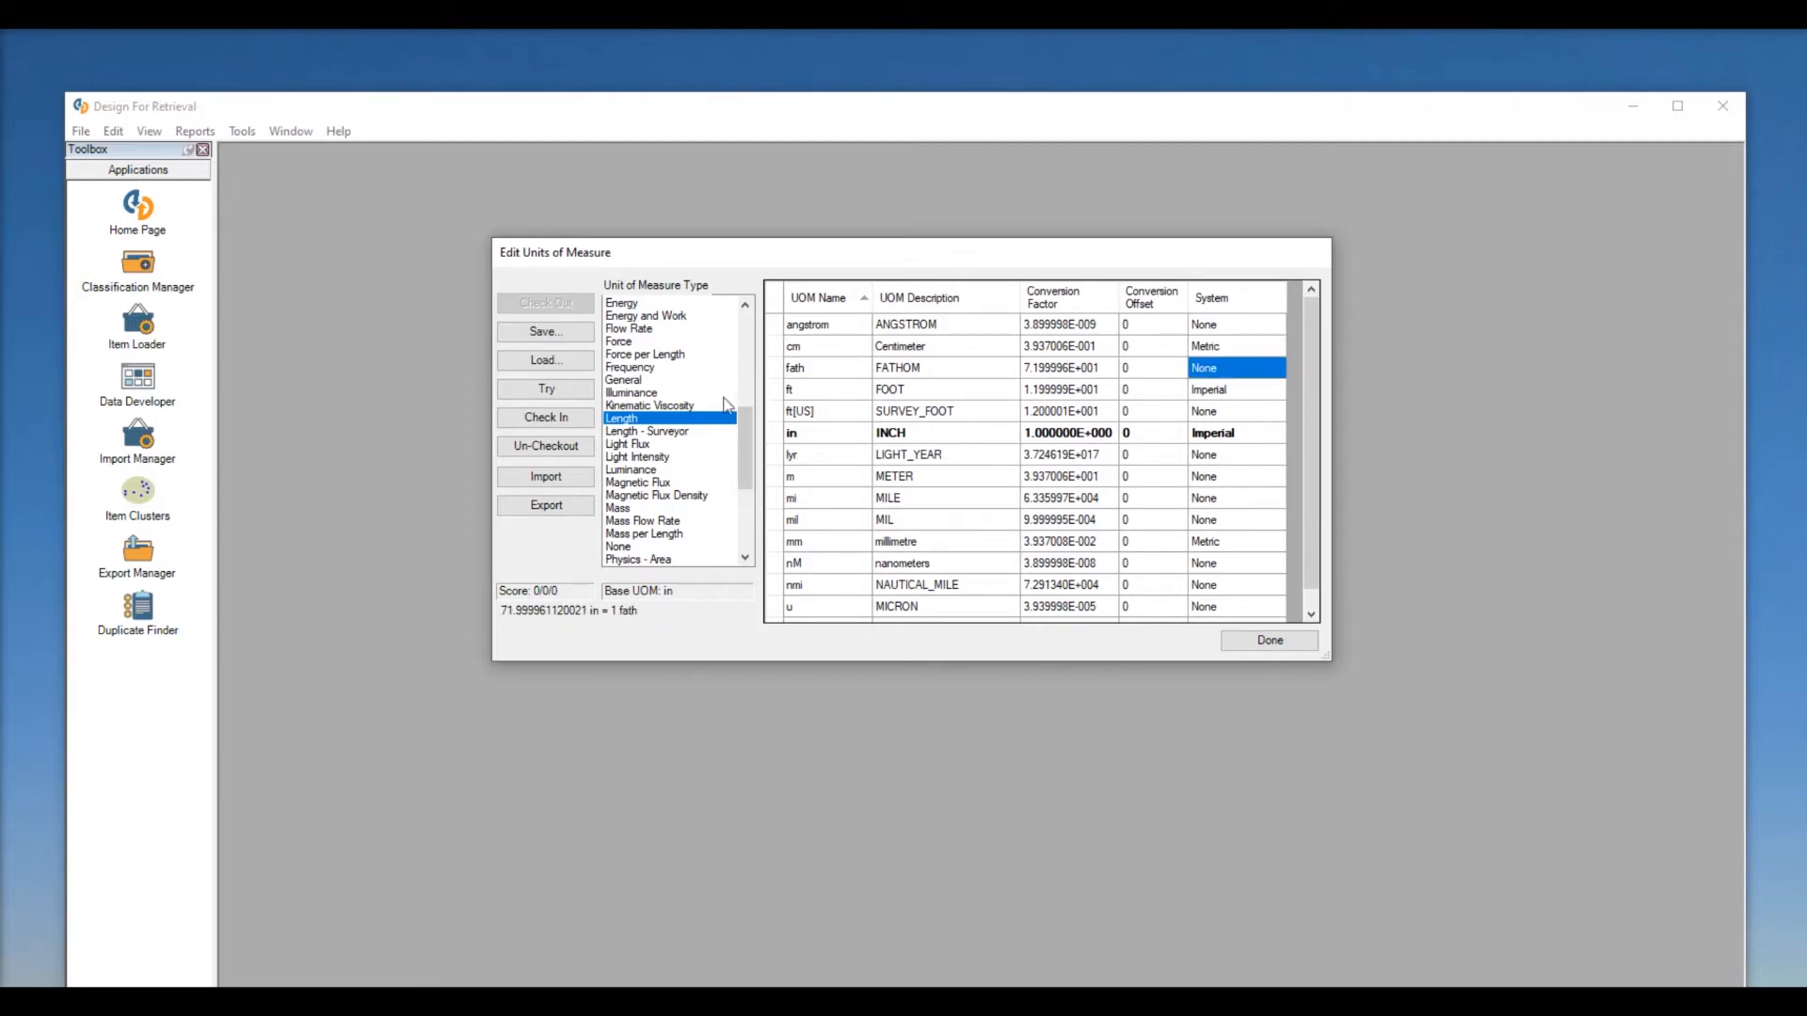
Create a new unit of measure type named Test.
drag(746, 441, 740, 321)
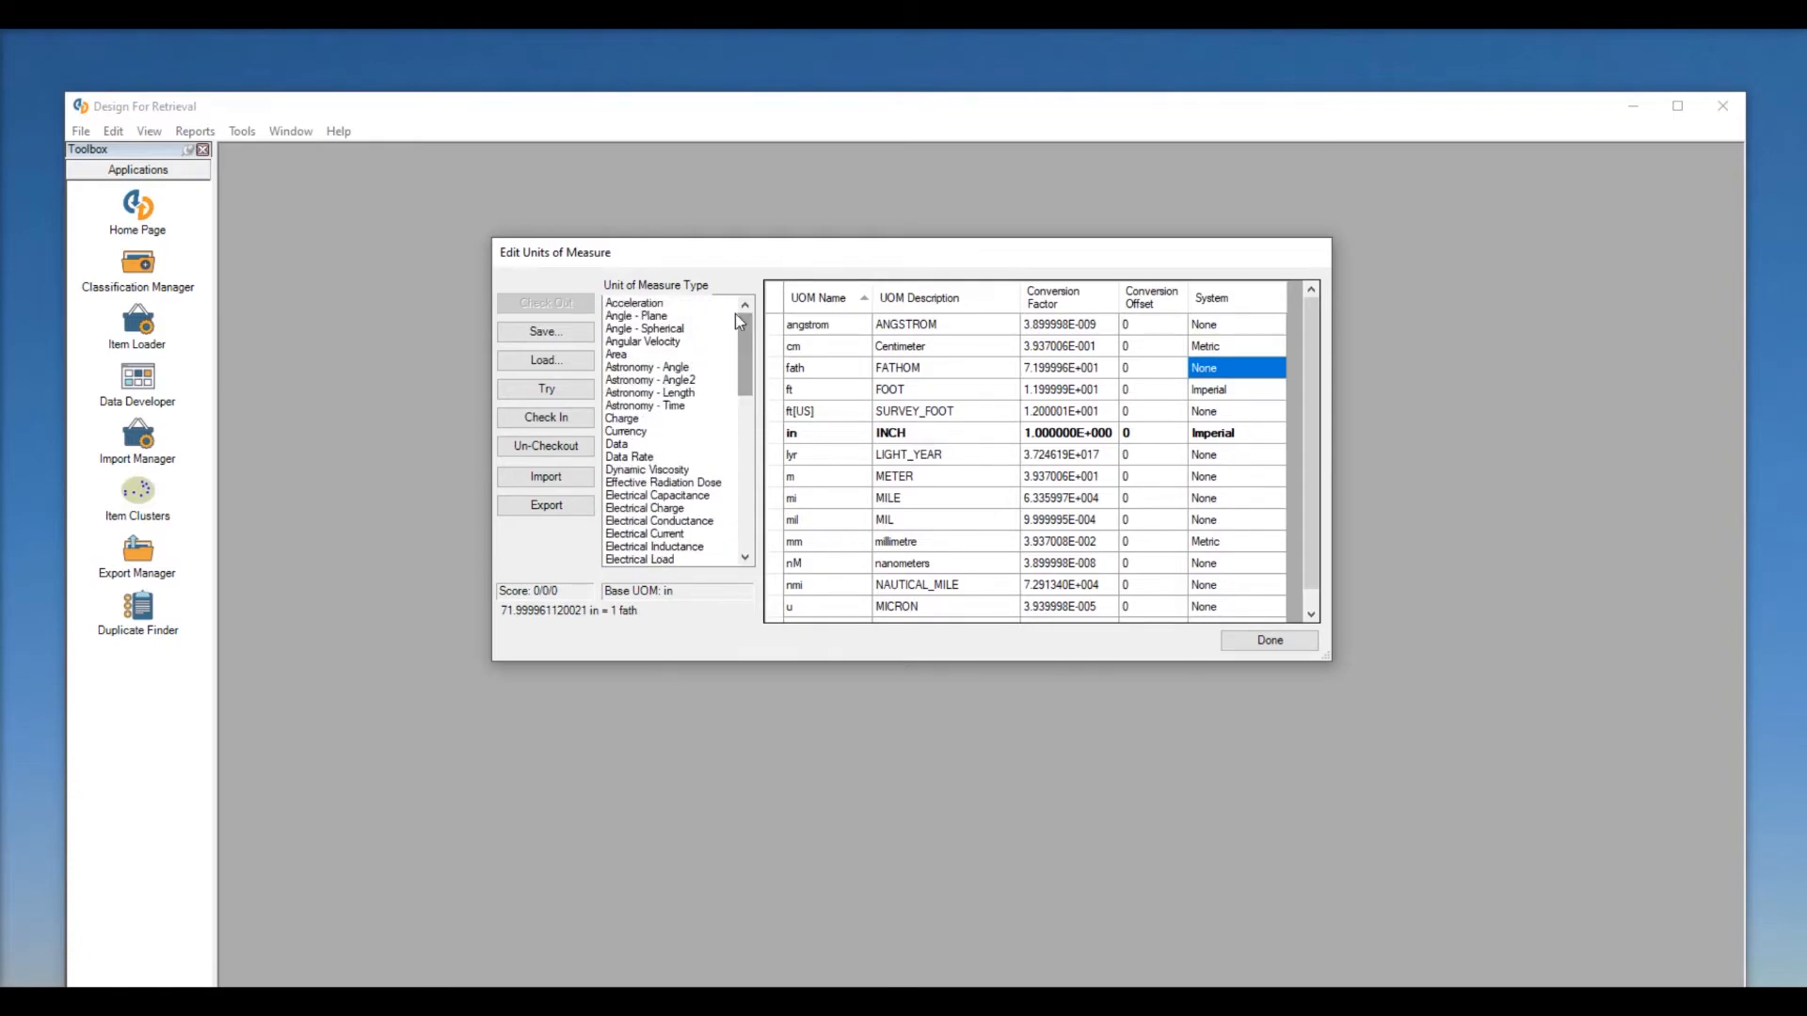
right_click(667, 311)
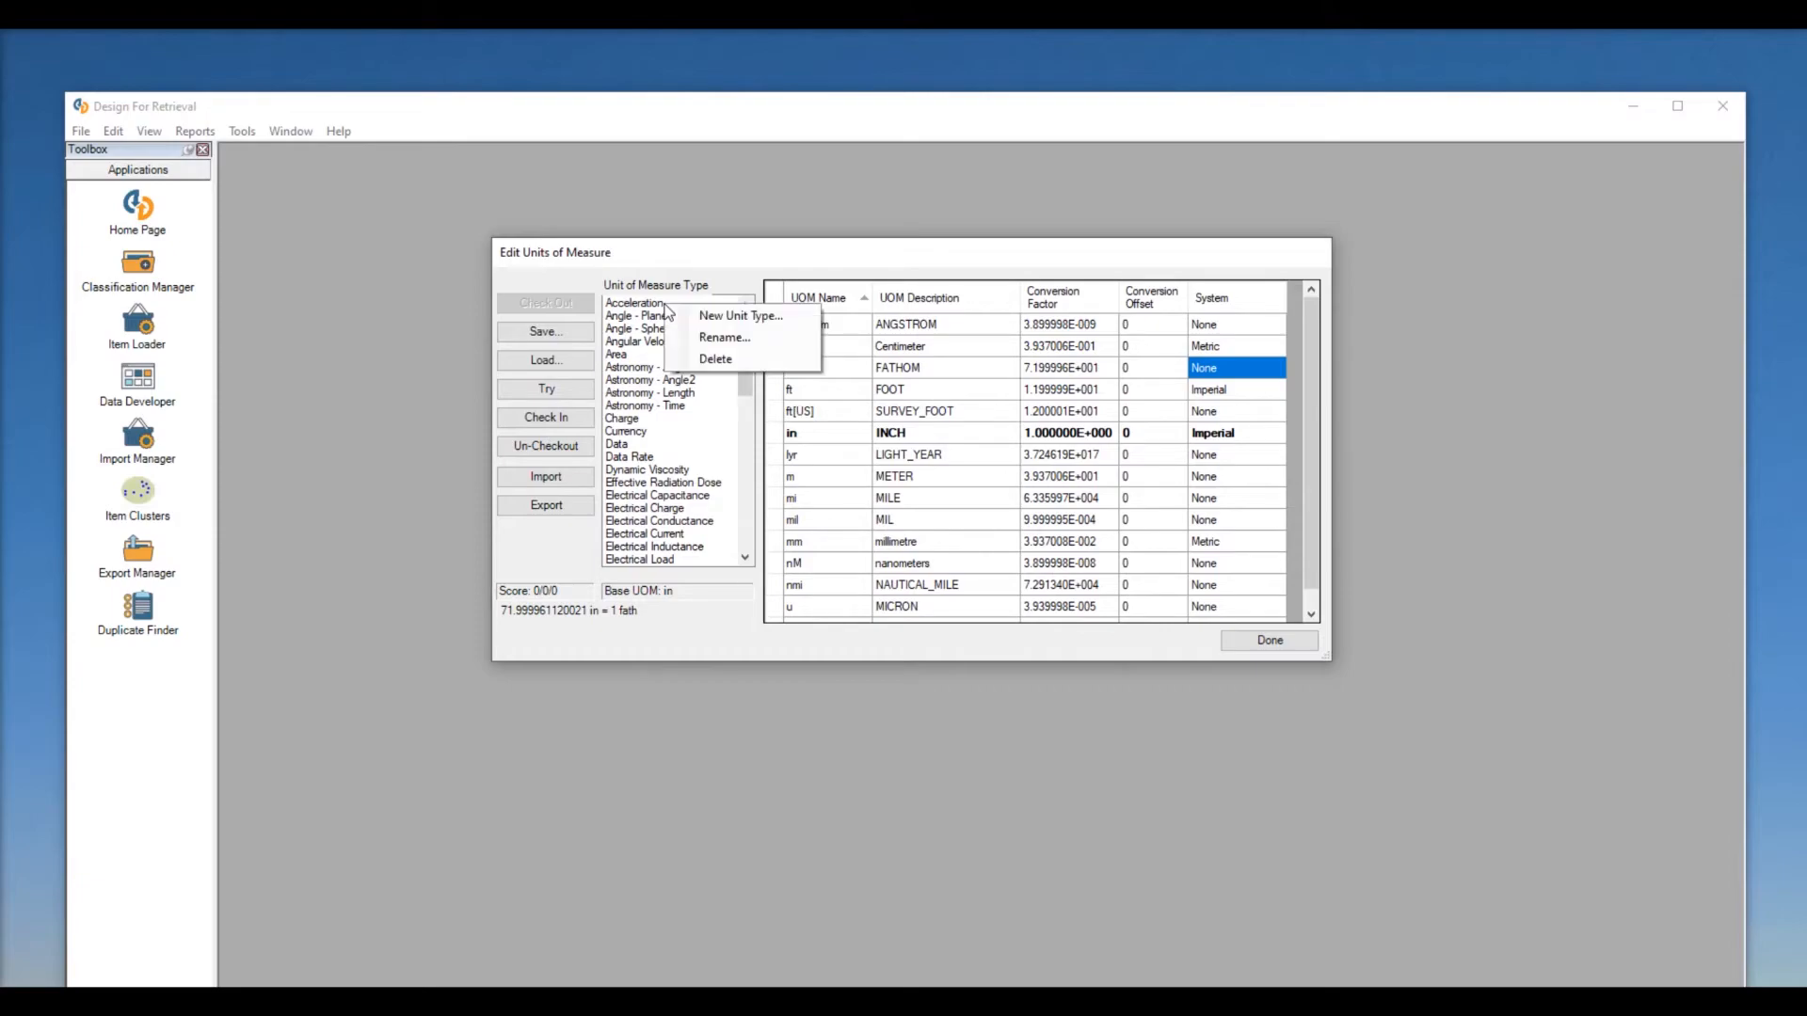
click(712, 317)
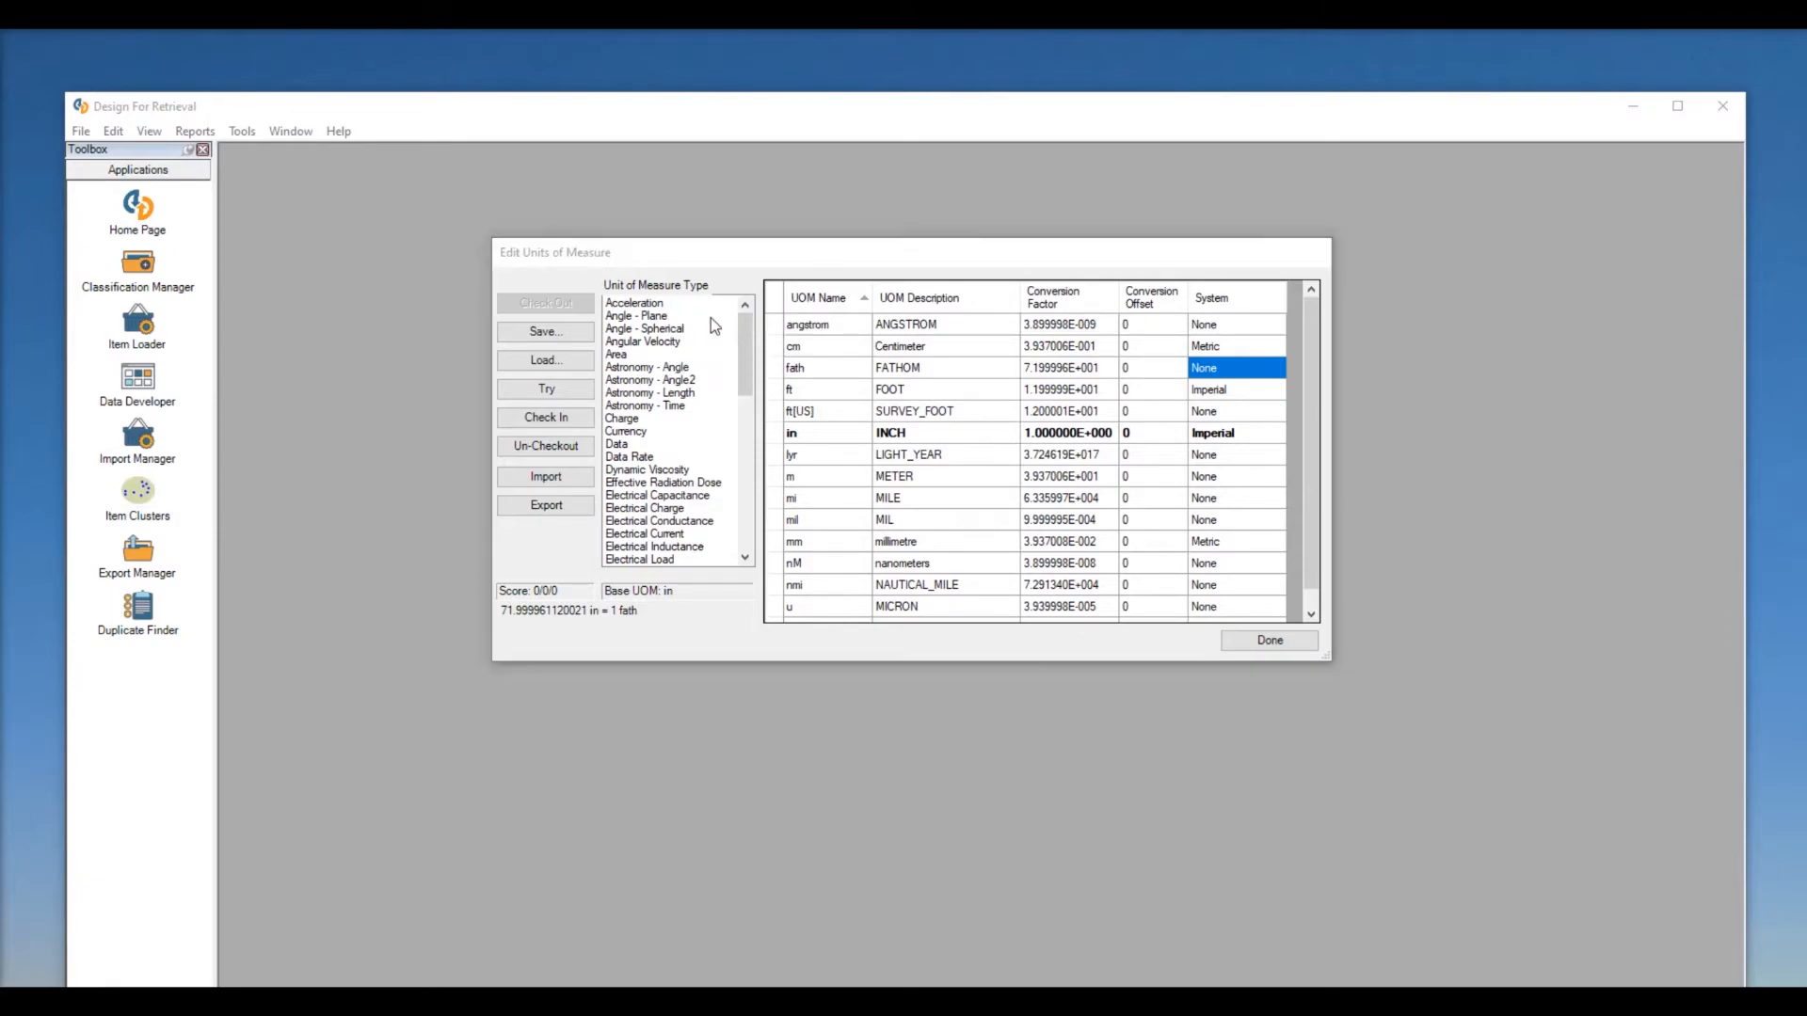
drag(236, 366, 875, 433)
click(849, 480)
text(Test)
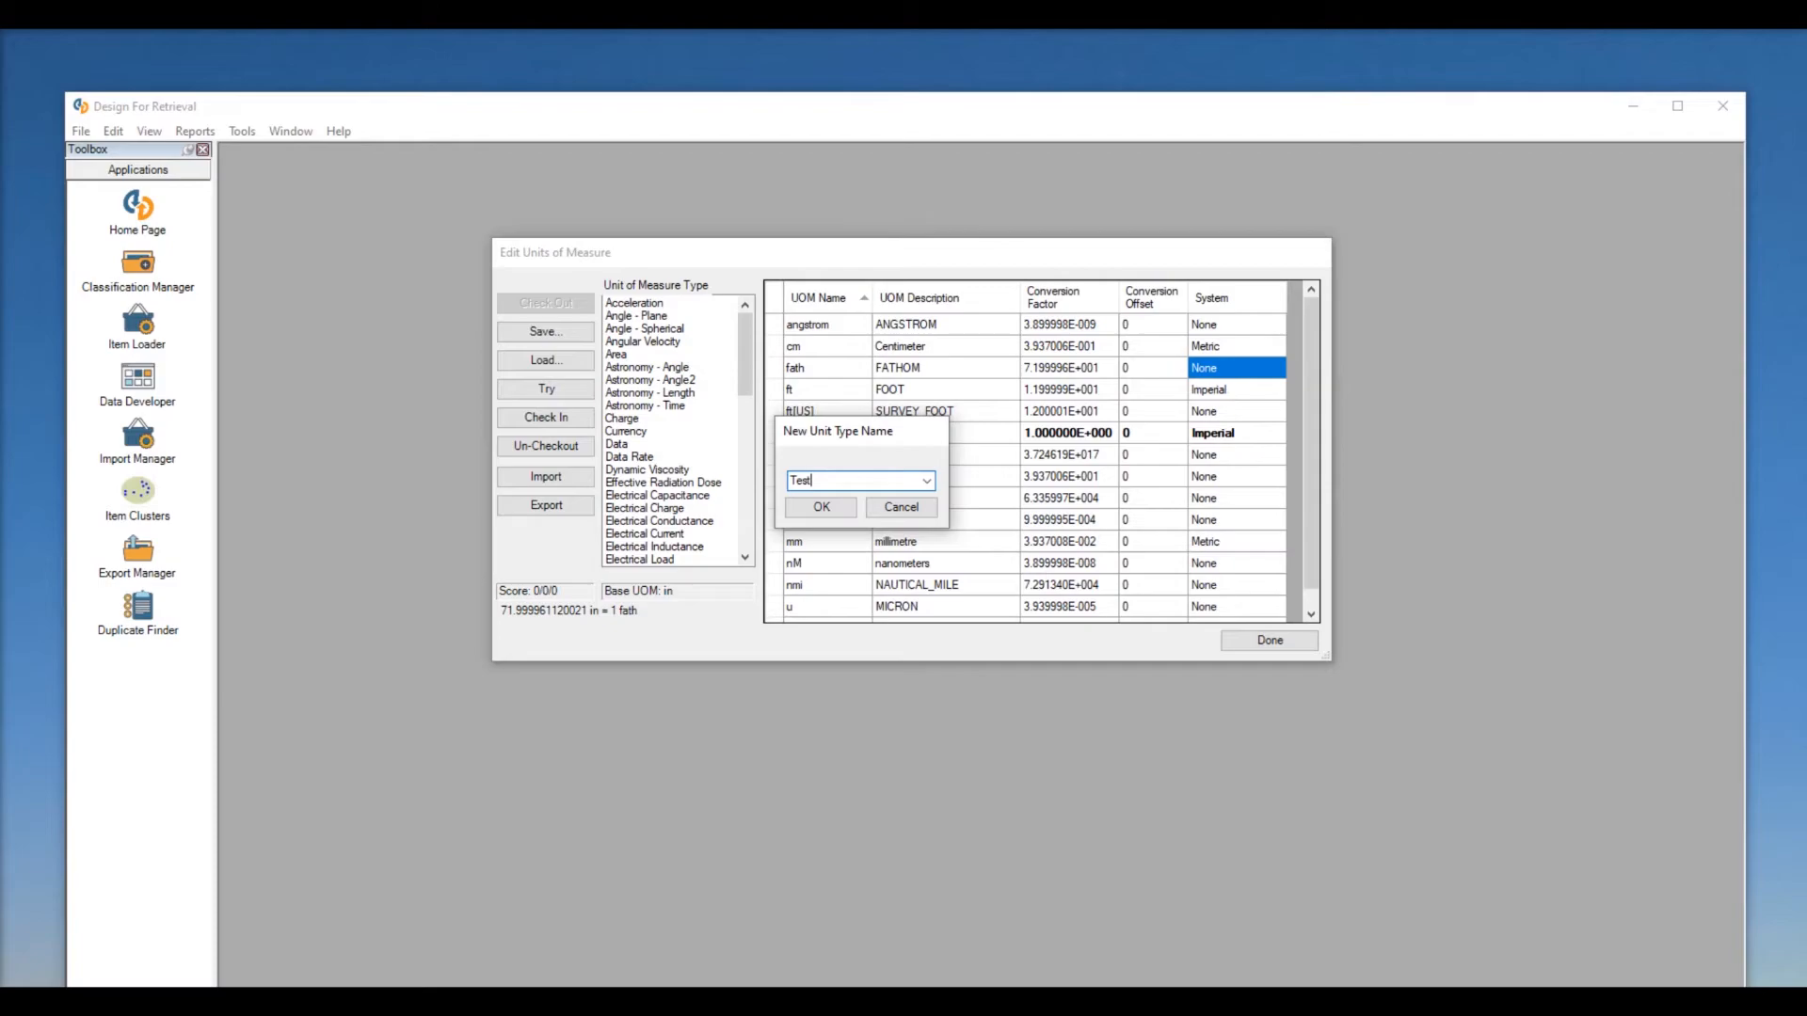
click(828, 509)
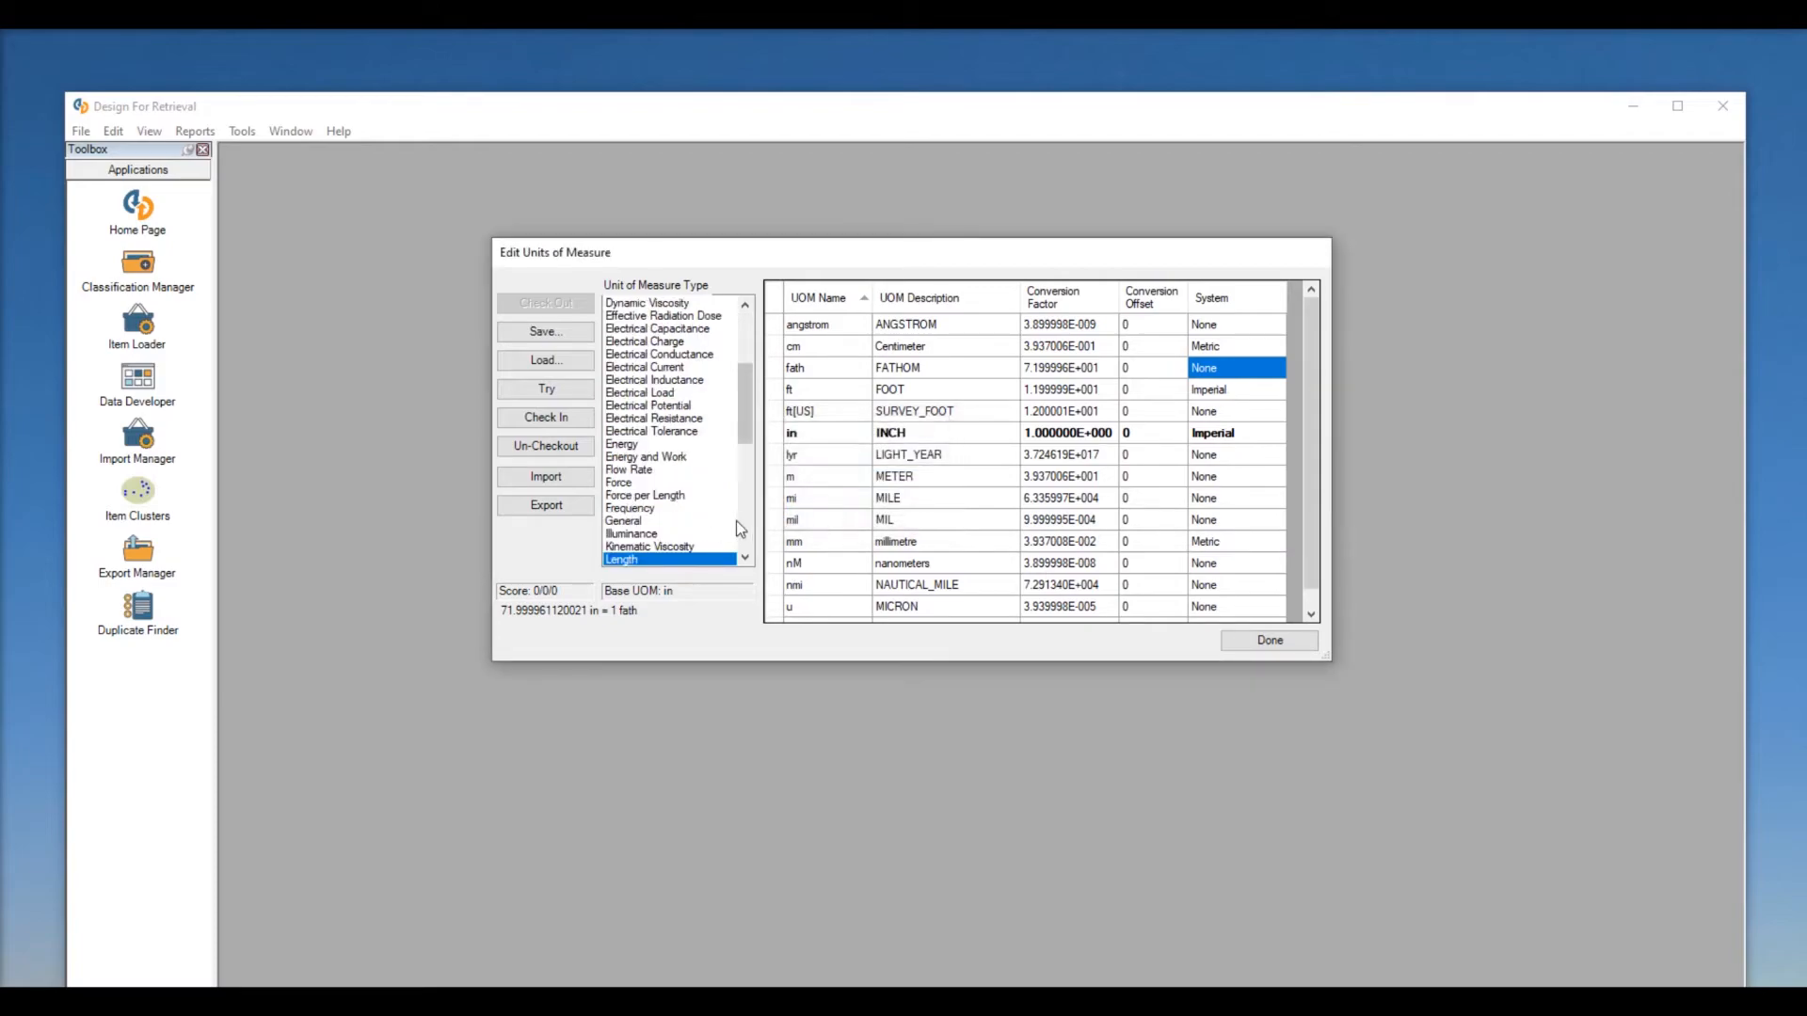
Name the base unit of the new Test type "Test" and describe it as "Test UOM".
scroll(638, 529, down, 7)
click(626, 496)
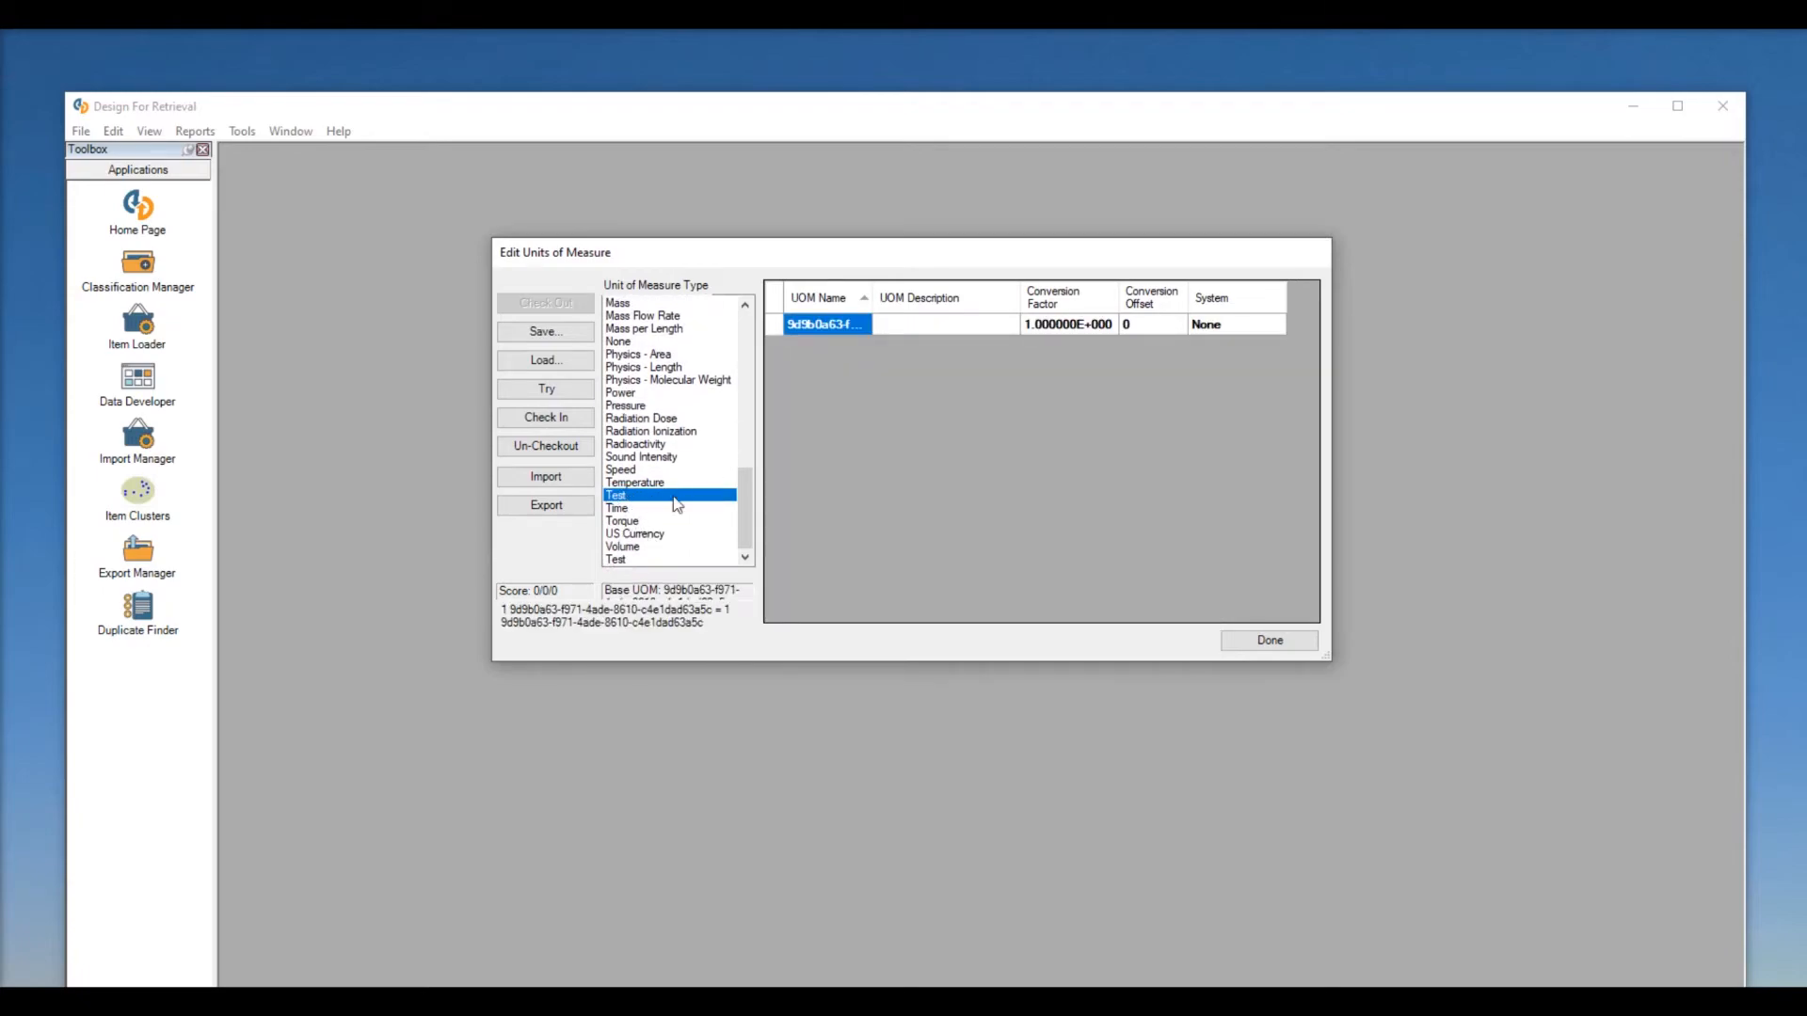
click(826, 327)
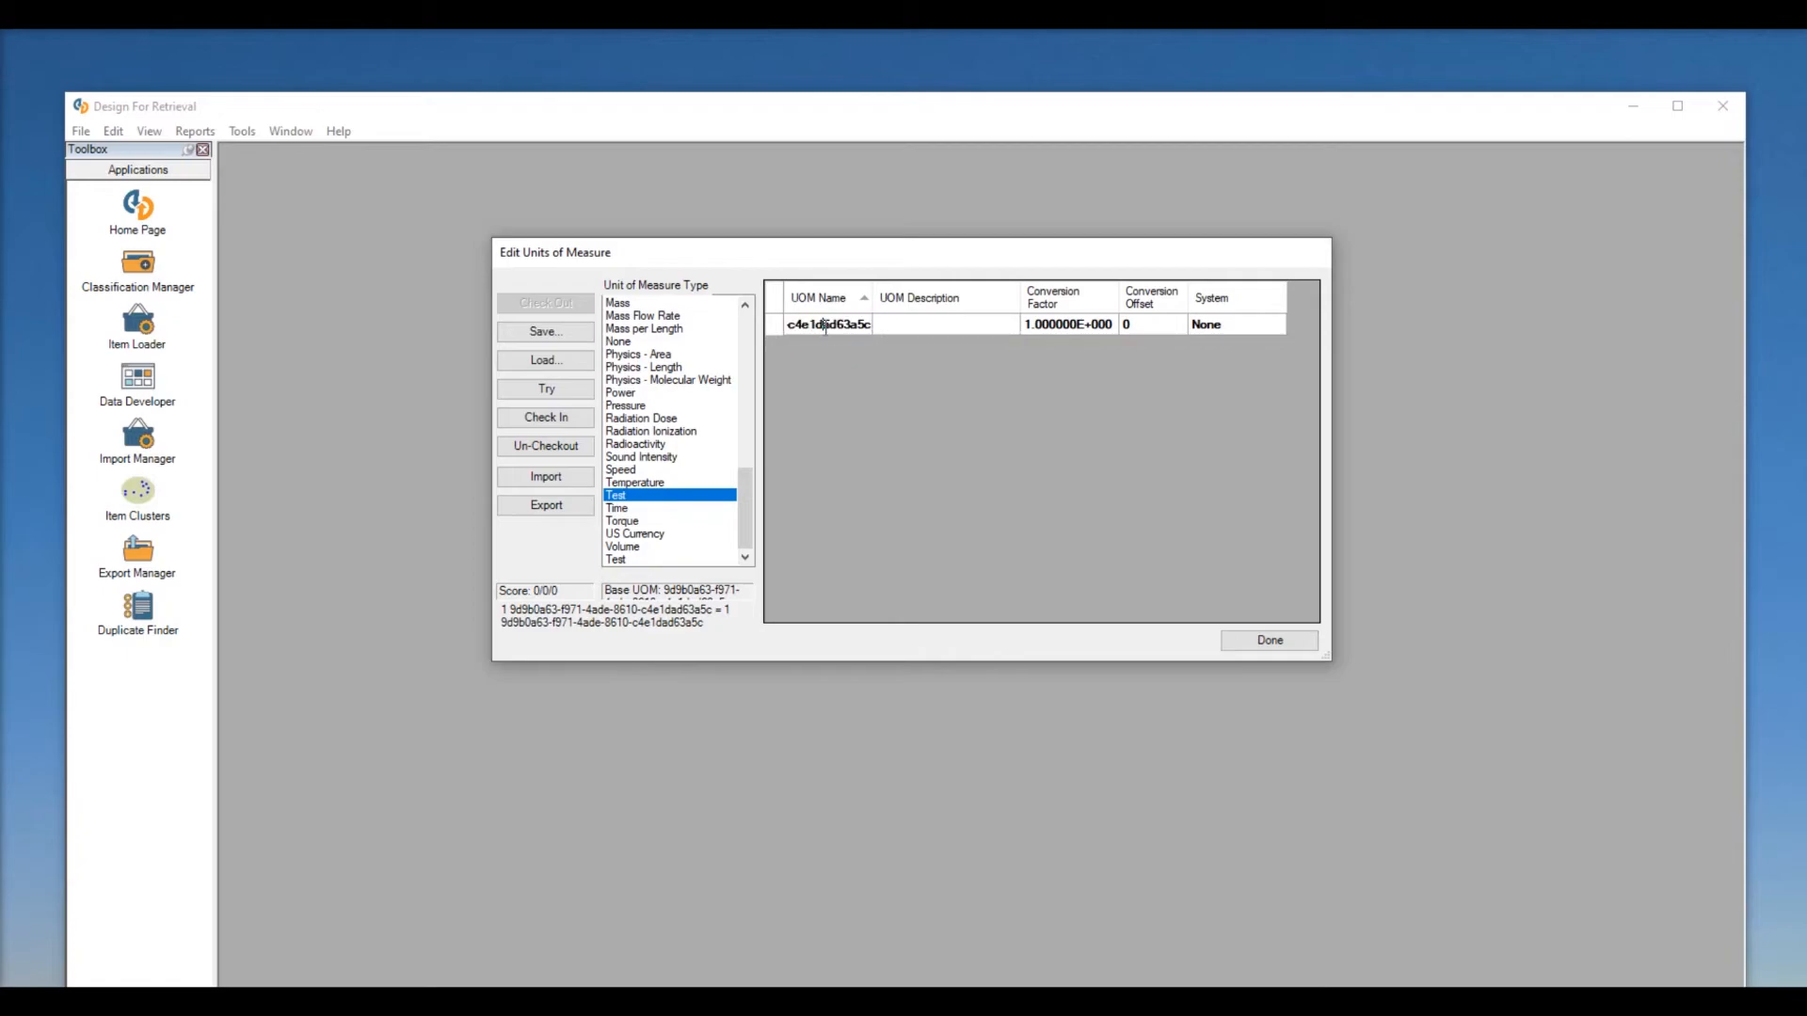
double_click(845, 321)
text(Test)
click(915, 325)
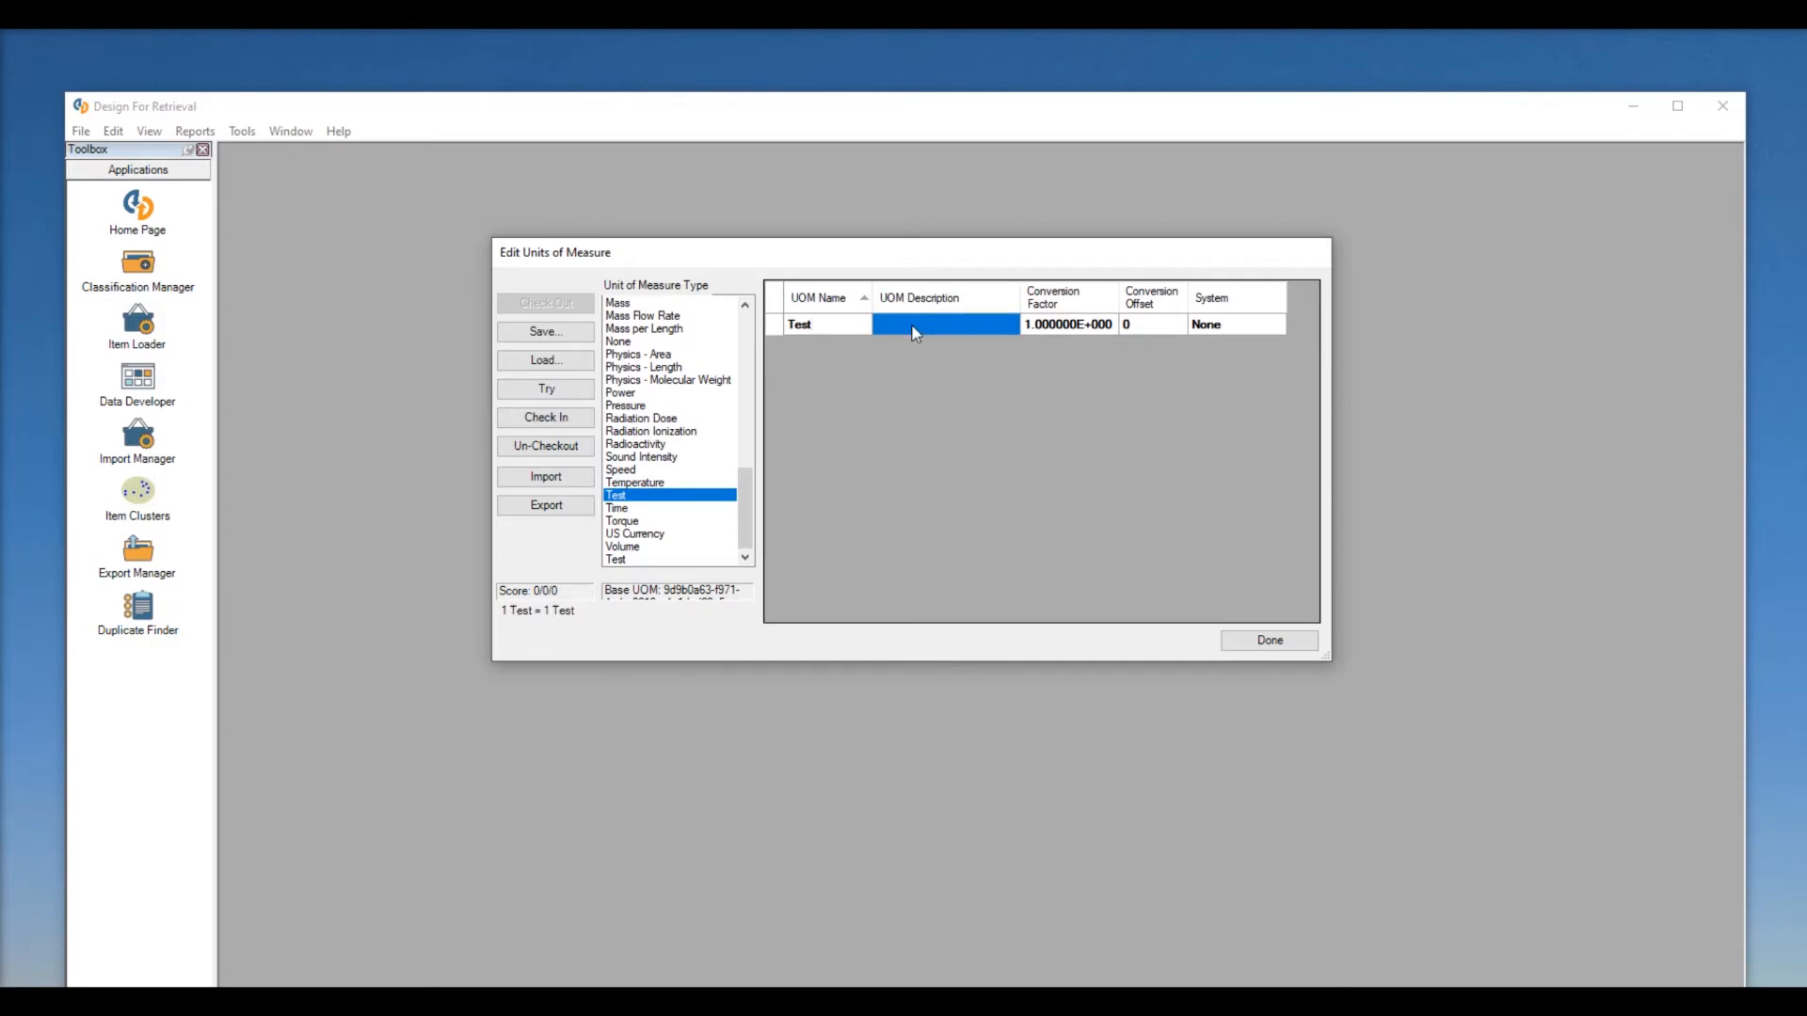
text(Test UOM)
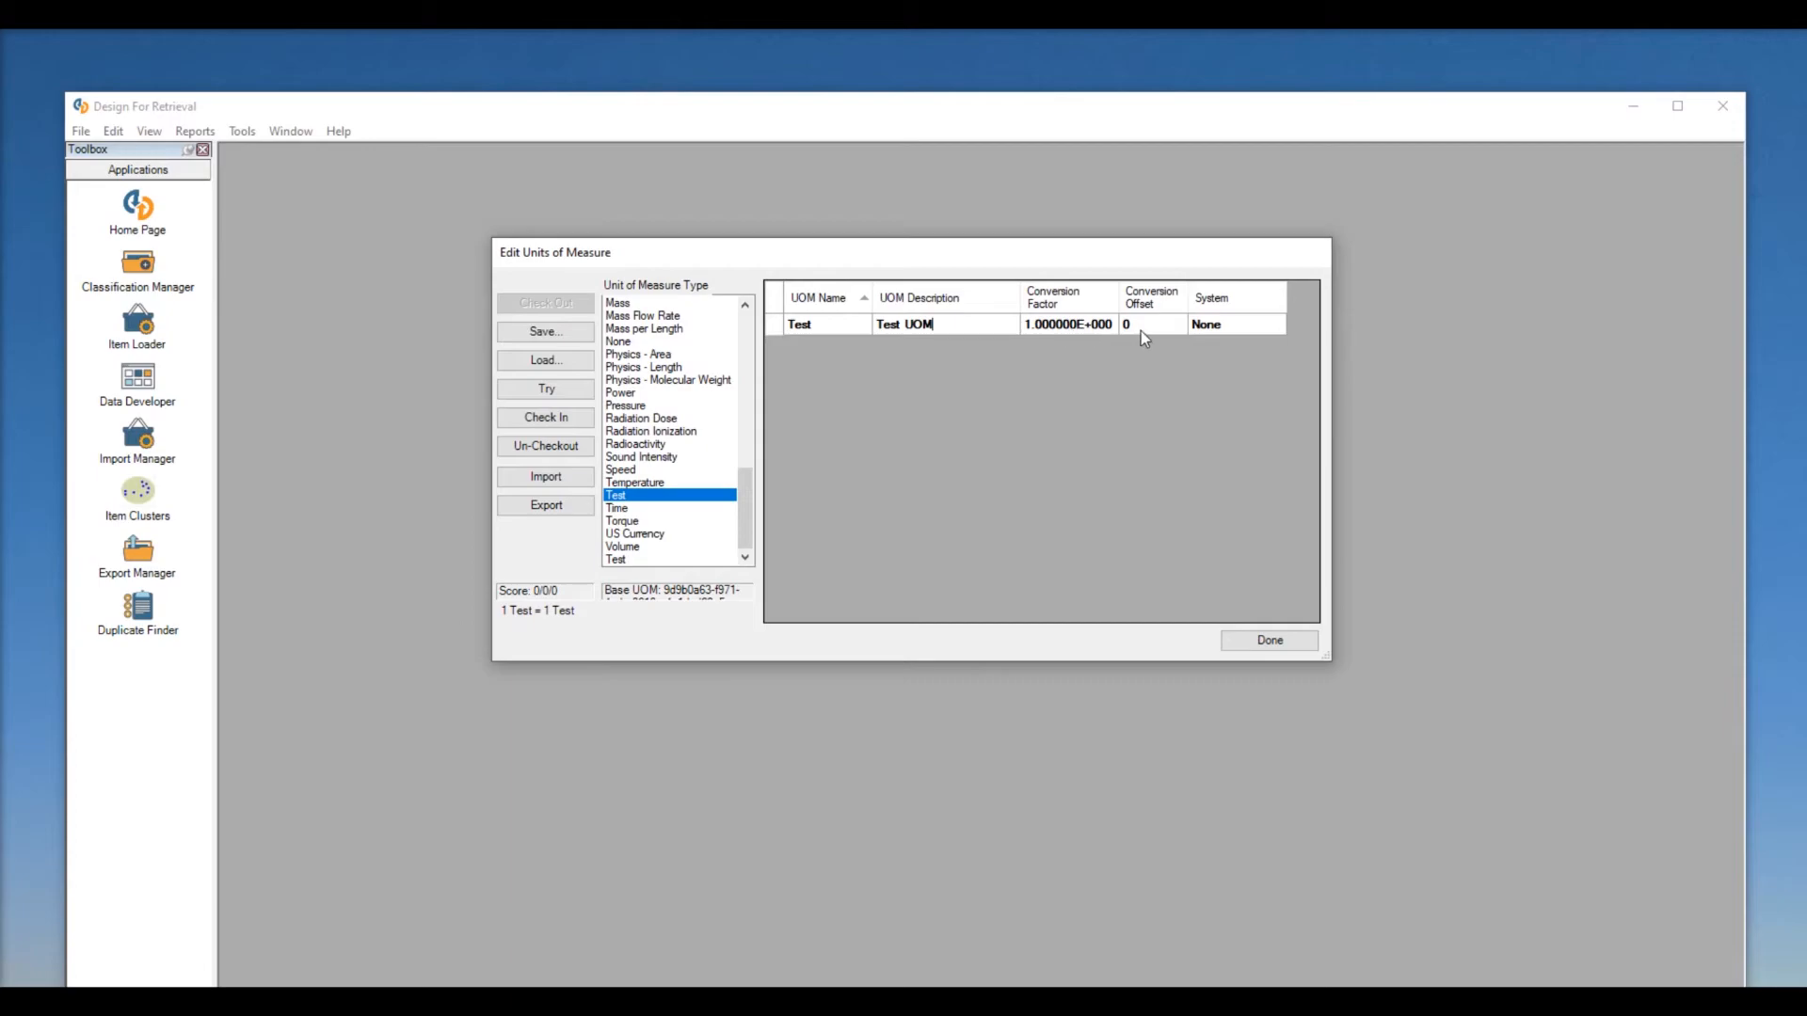
Set the system of the Test type's base unit to Metric.
click(1228, 329)
text(1)
key(Tab)
click(940, 360)
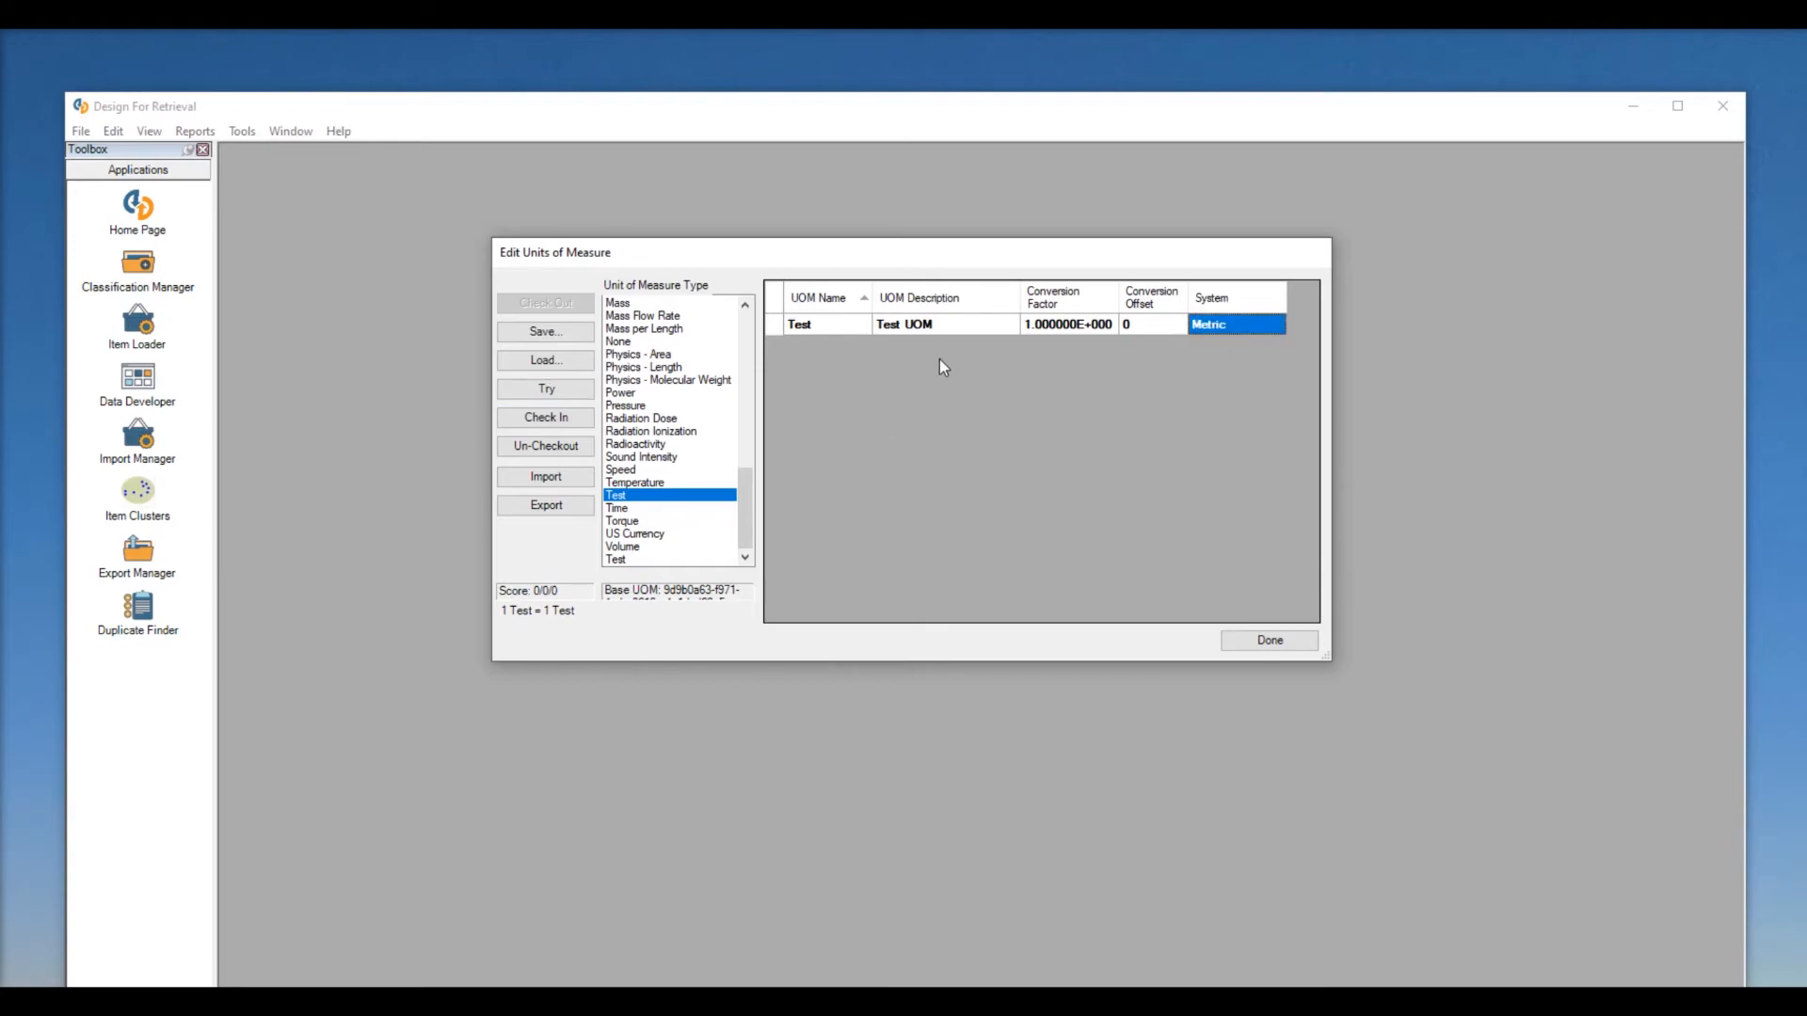
Add a second unit to the Test type, named "Test" with the description "Test UOM@".
right_click(859, 329)
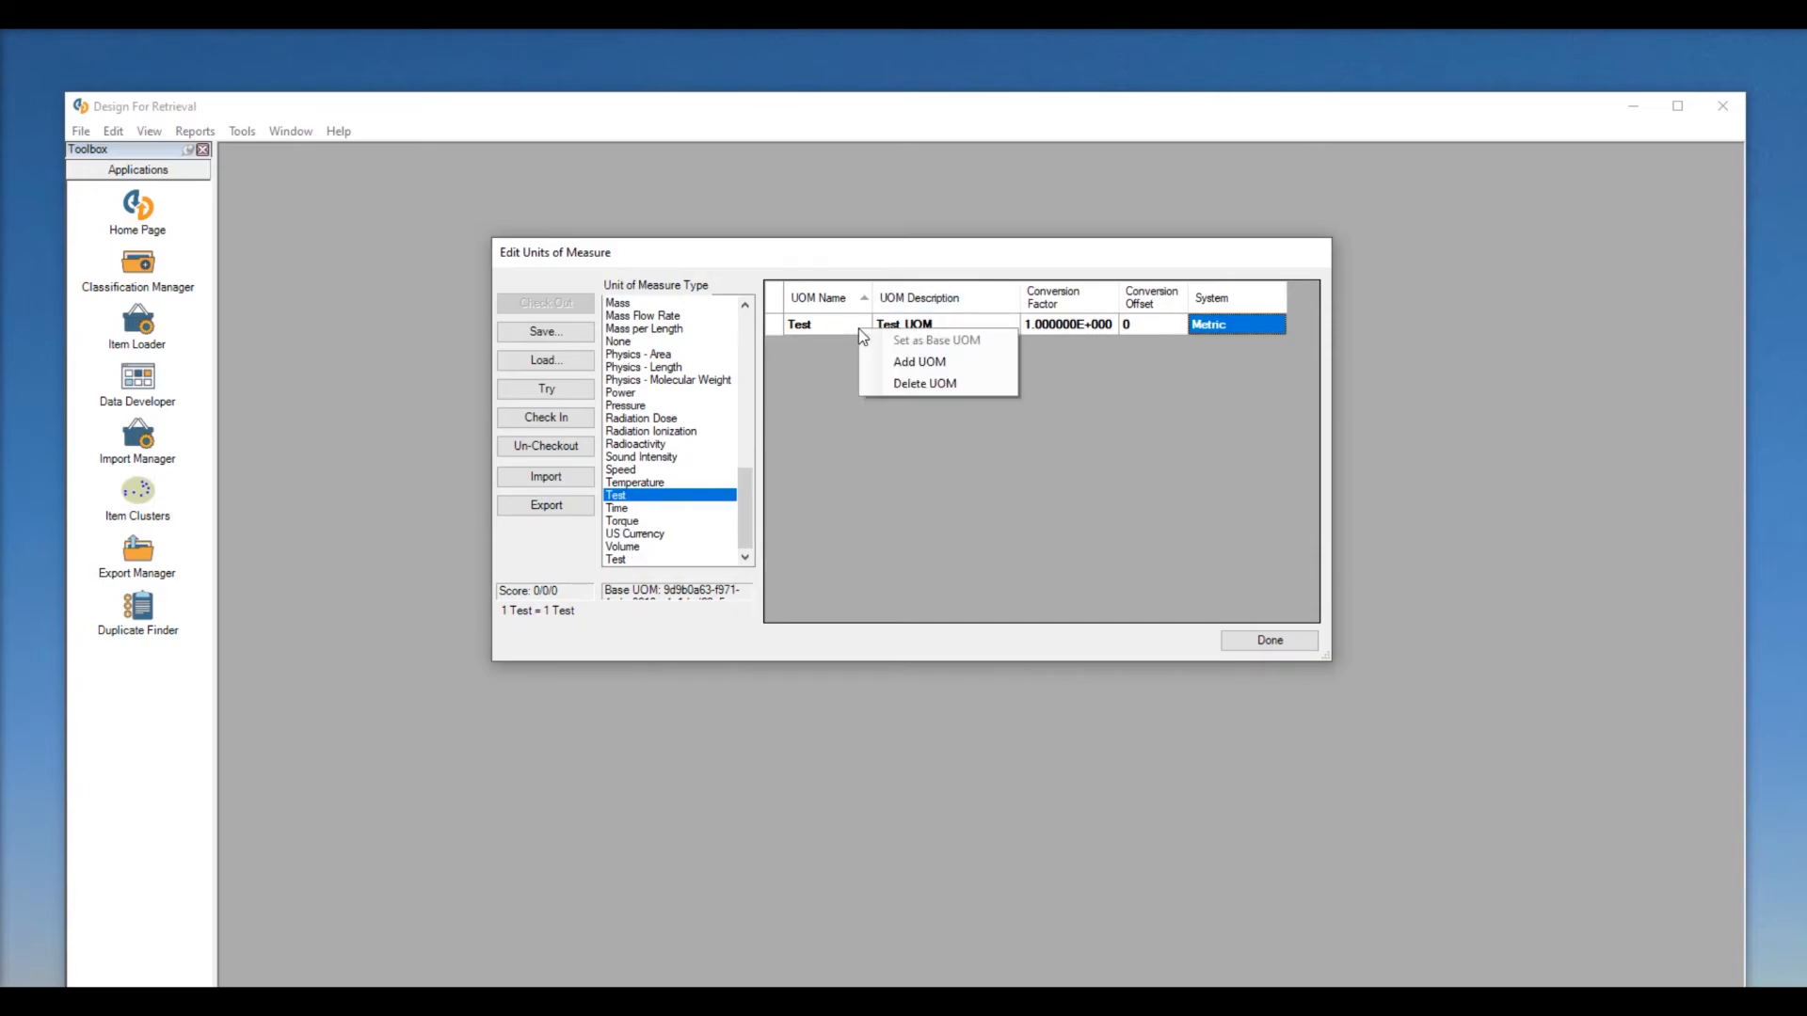
click(923, 368)
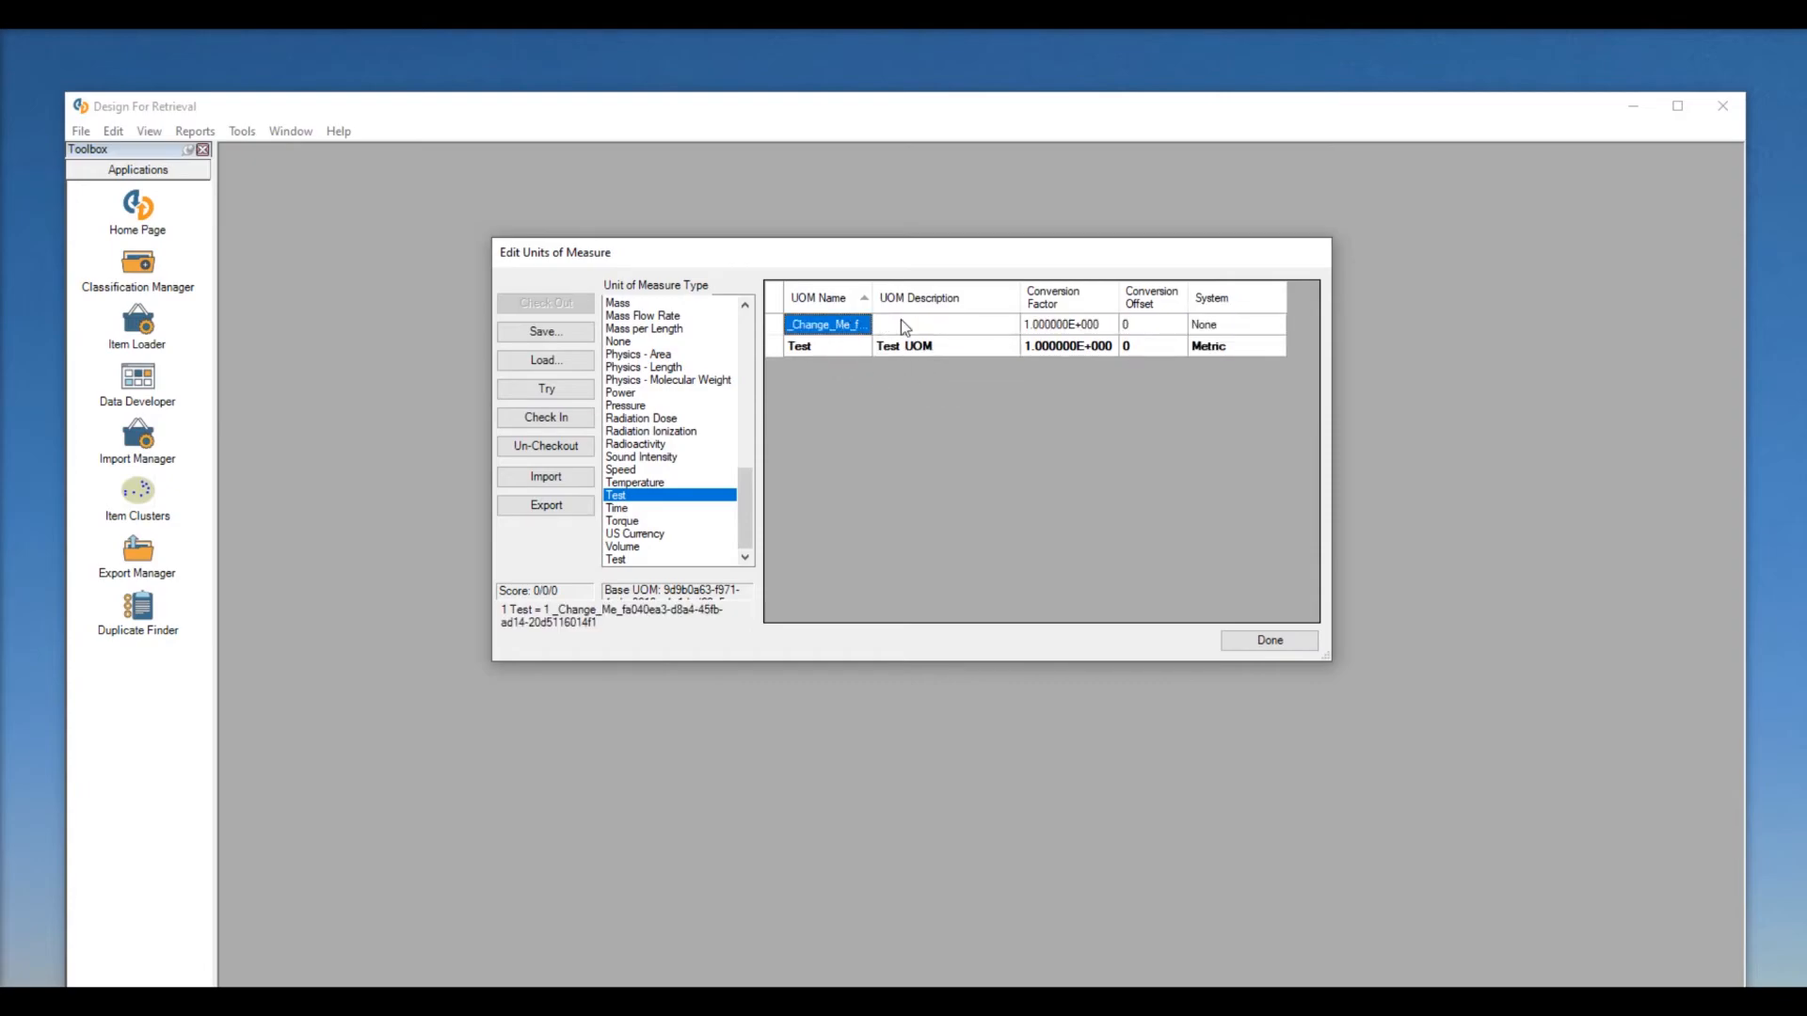
text(Test)
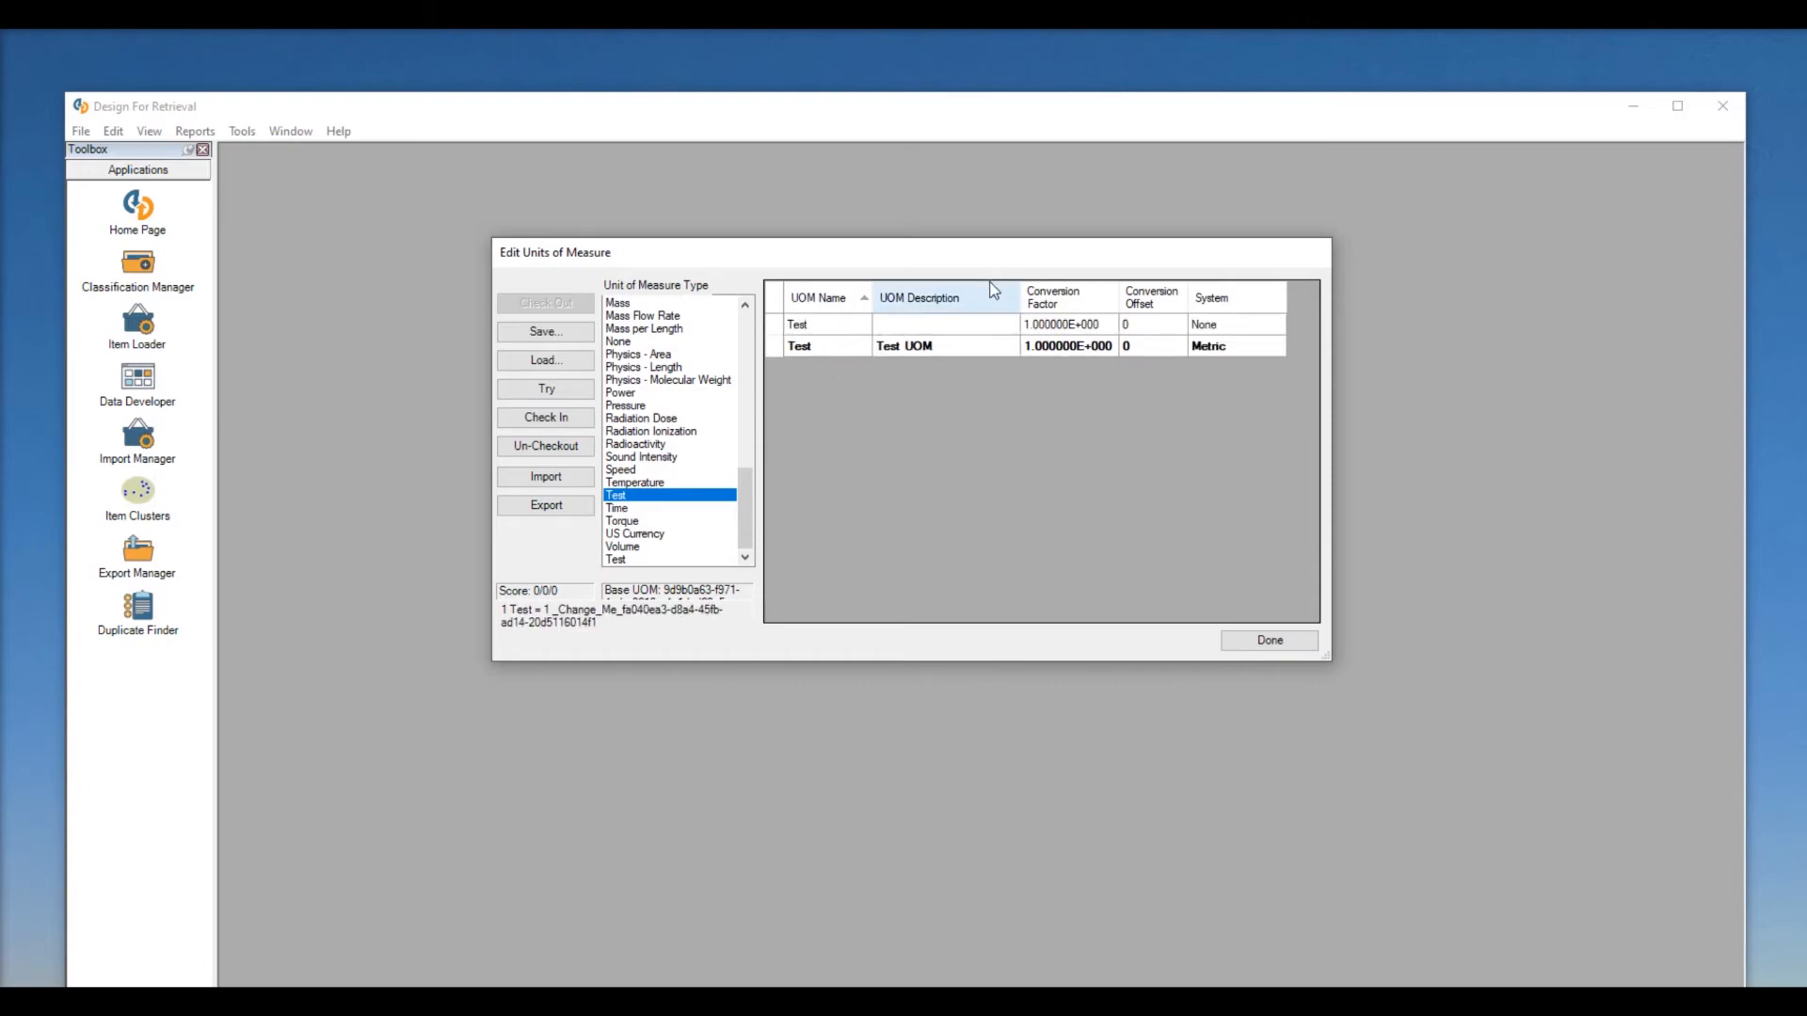
click(942, 324)
text(T)
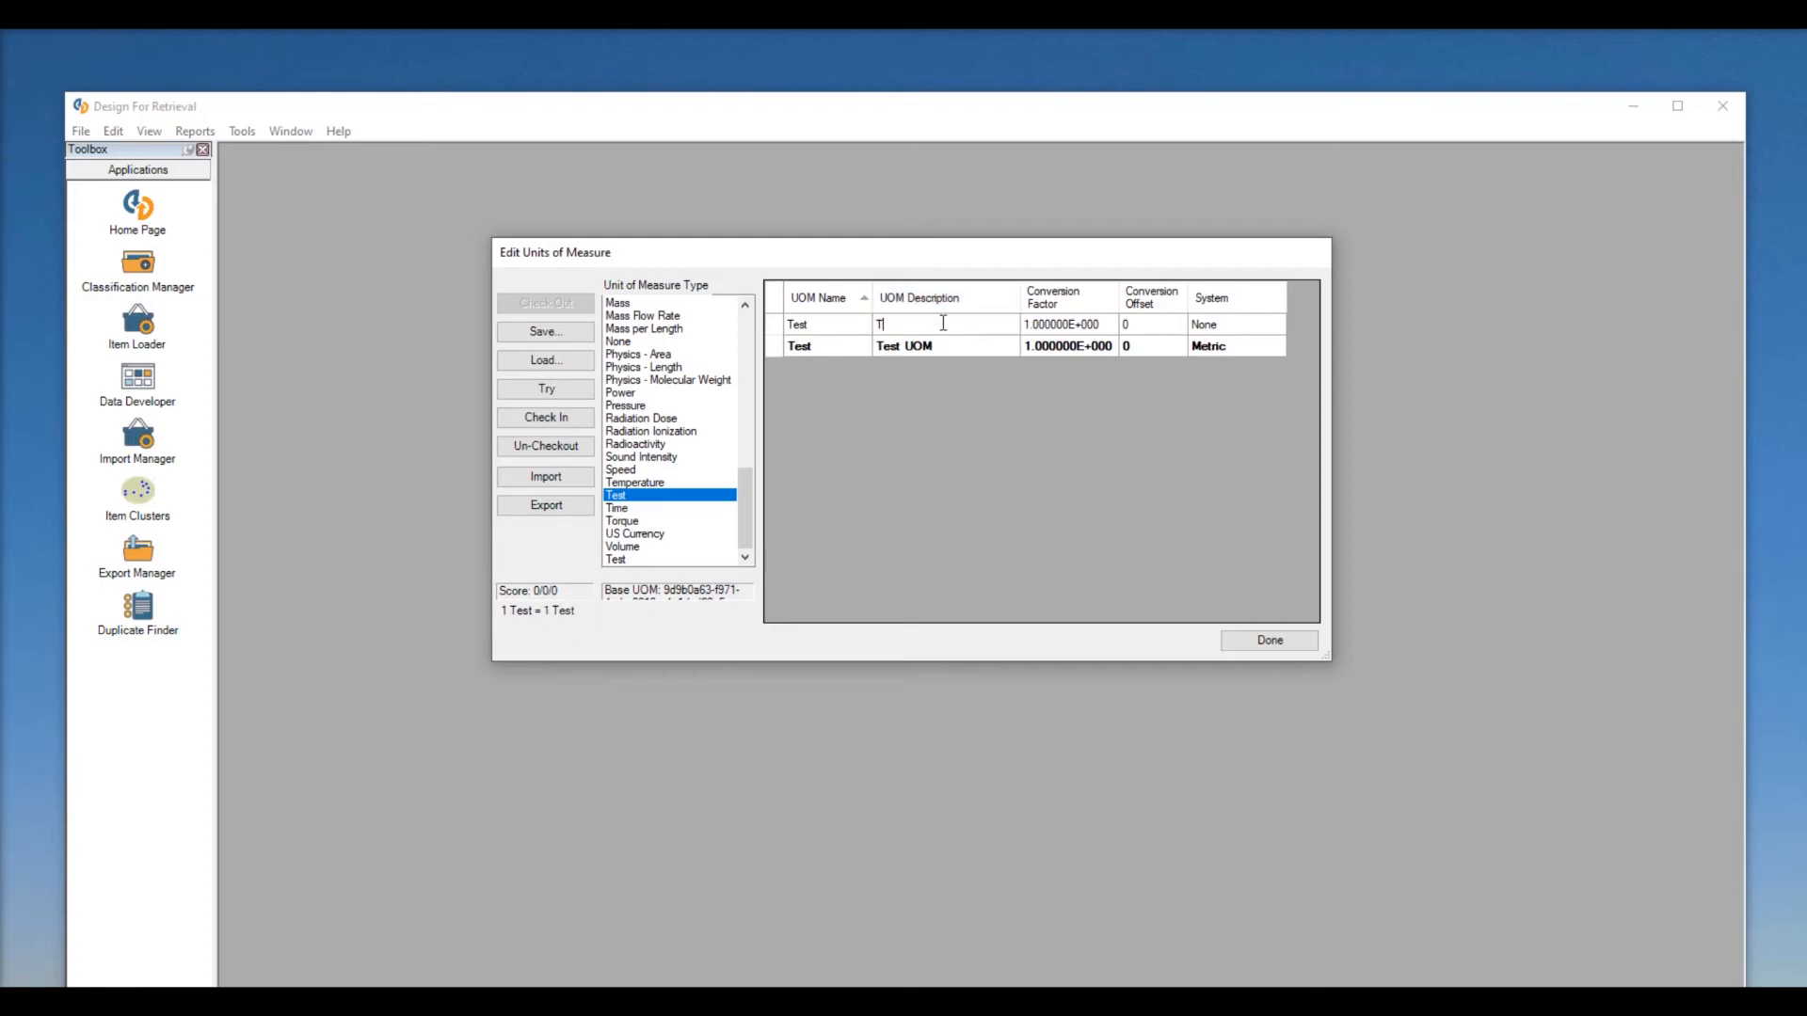
text(est UOM@)
Set the conversion factor of the added "Test UOM@" unit to 5.
click(1084, 328)
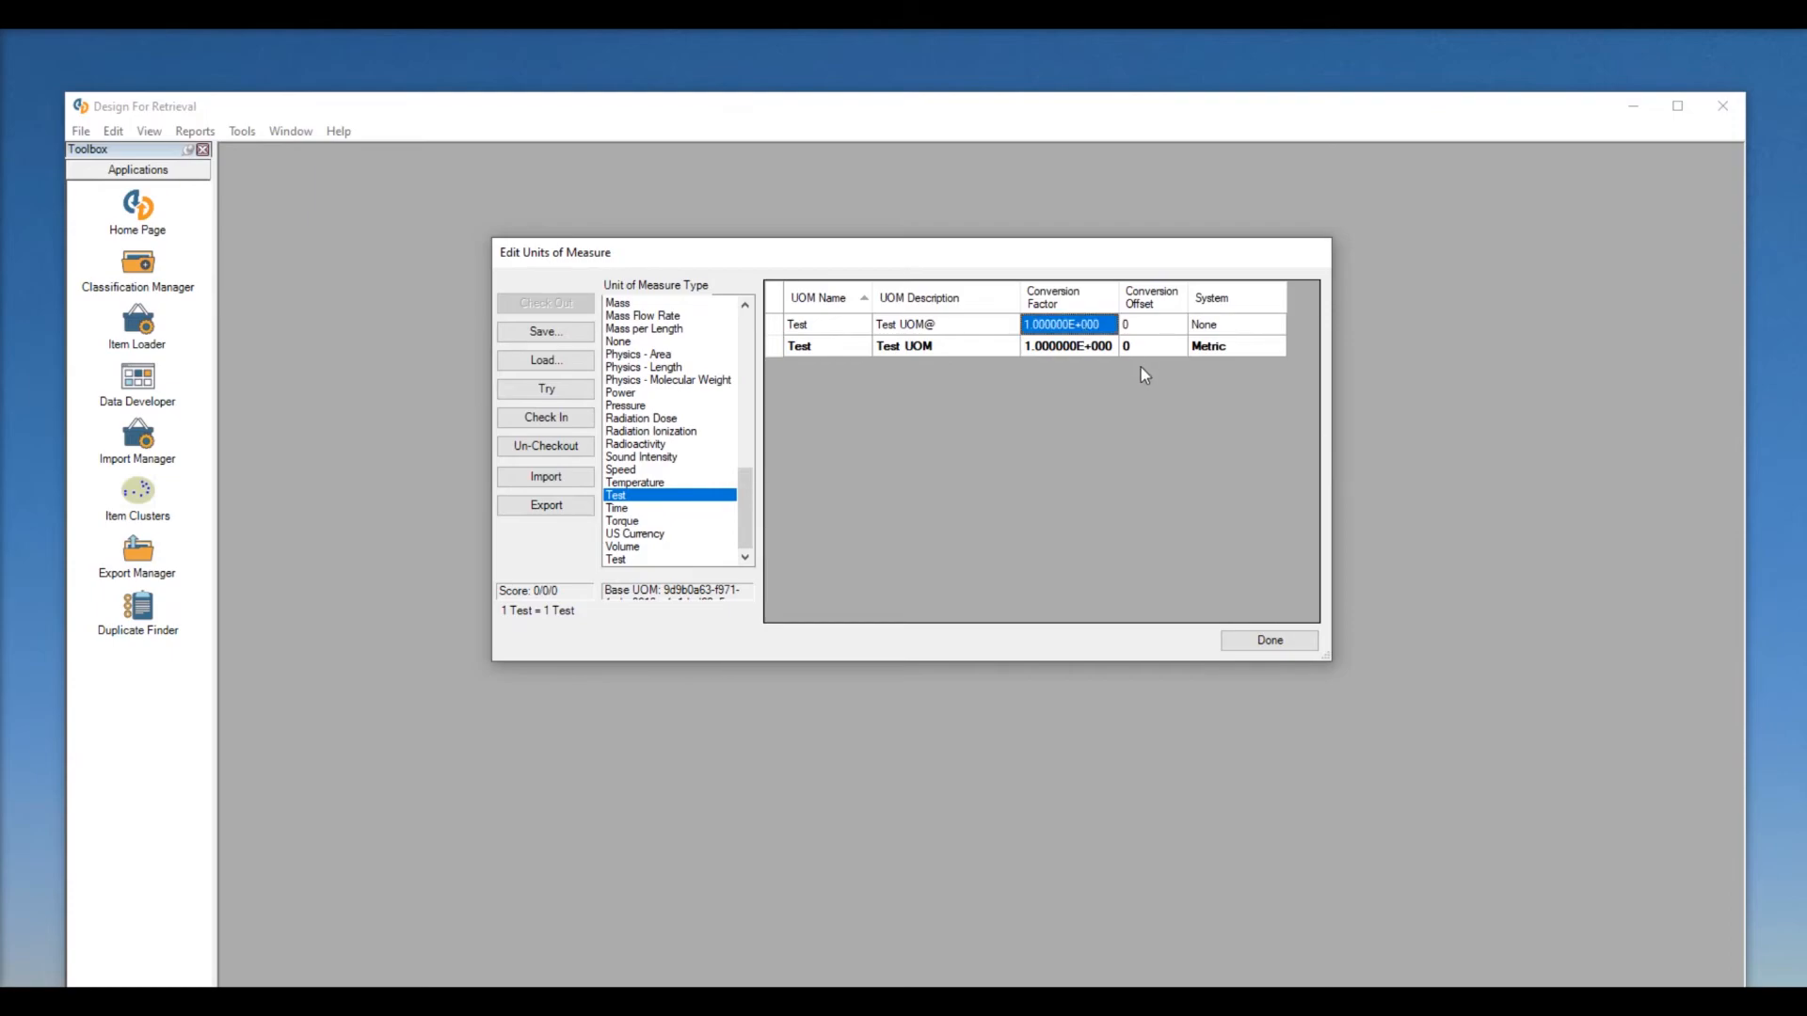
text(5)
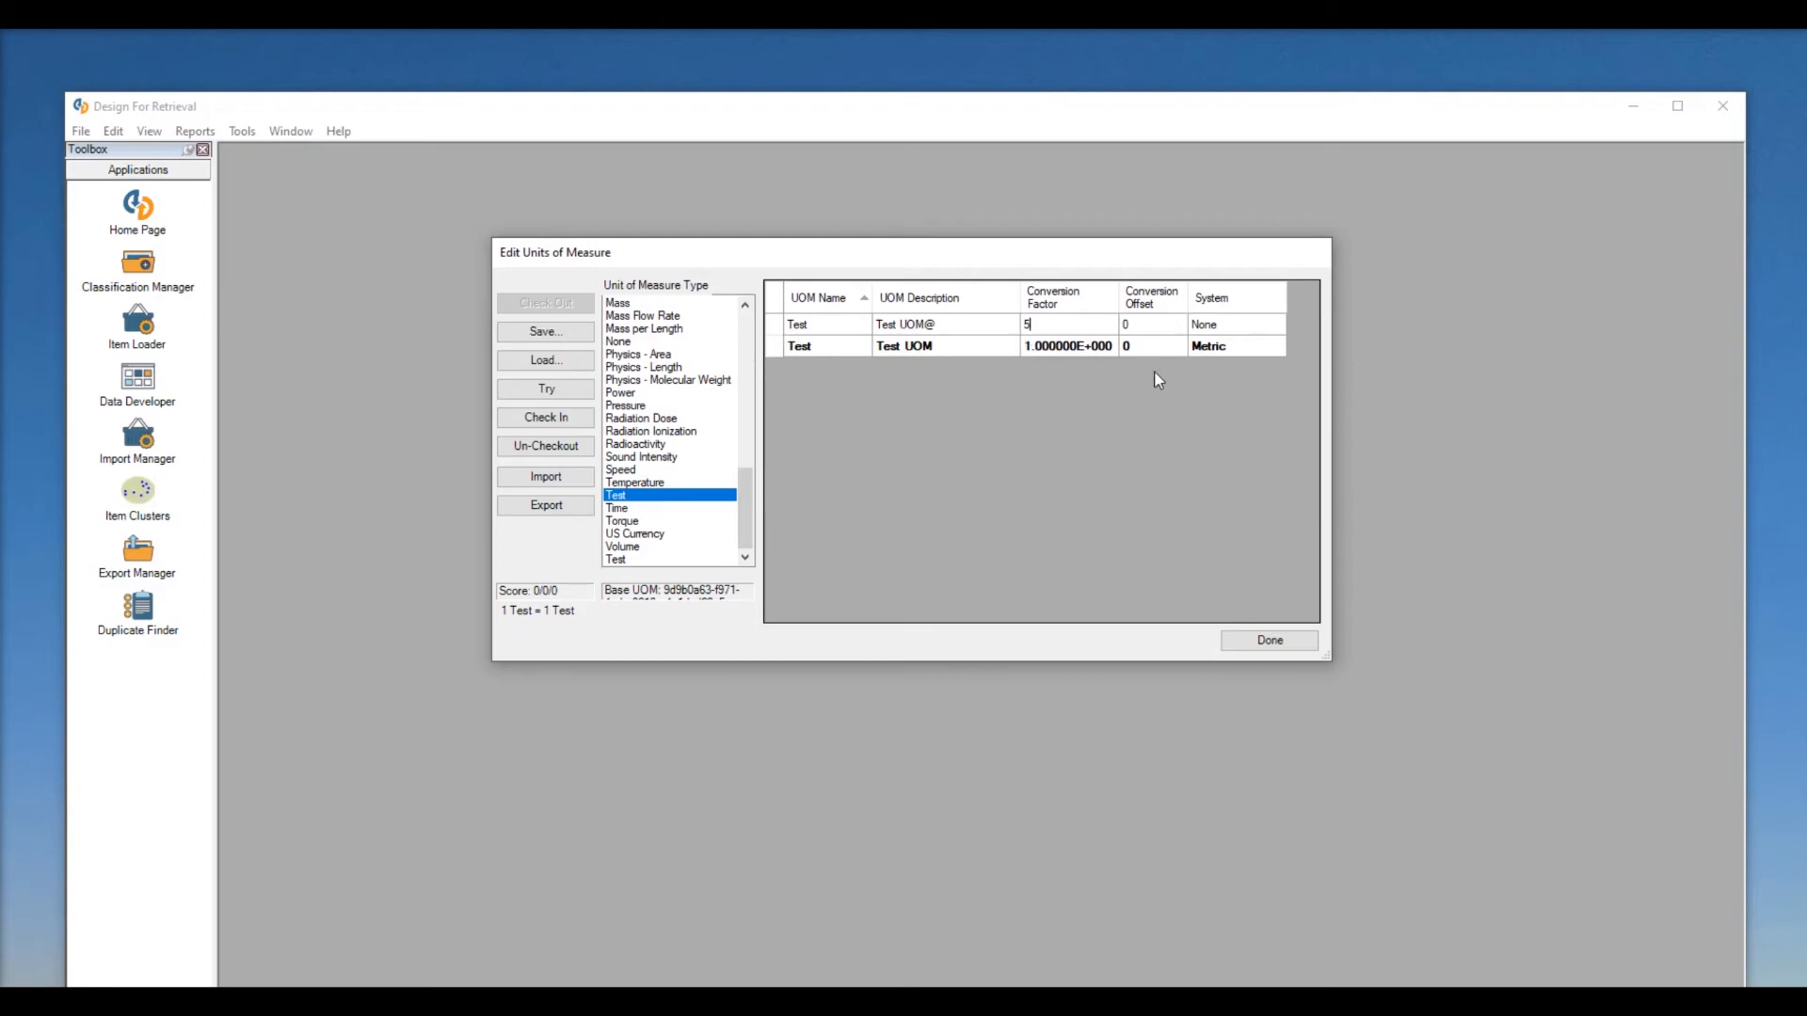
click(910, 323)
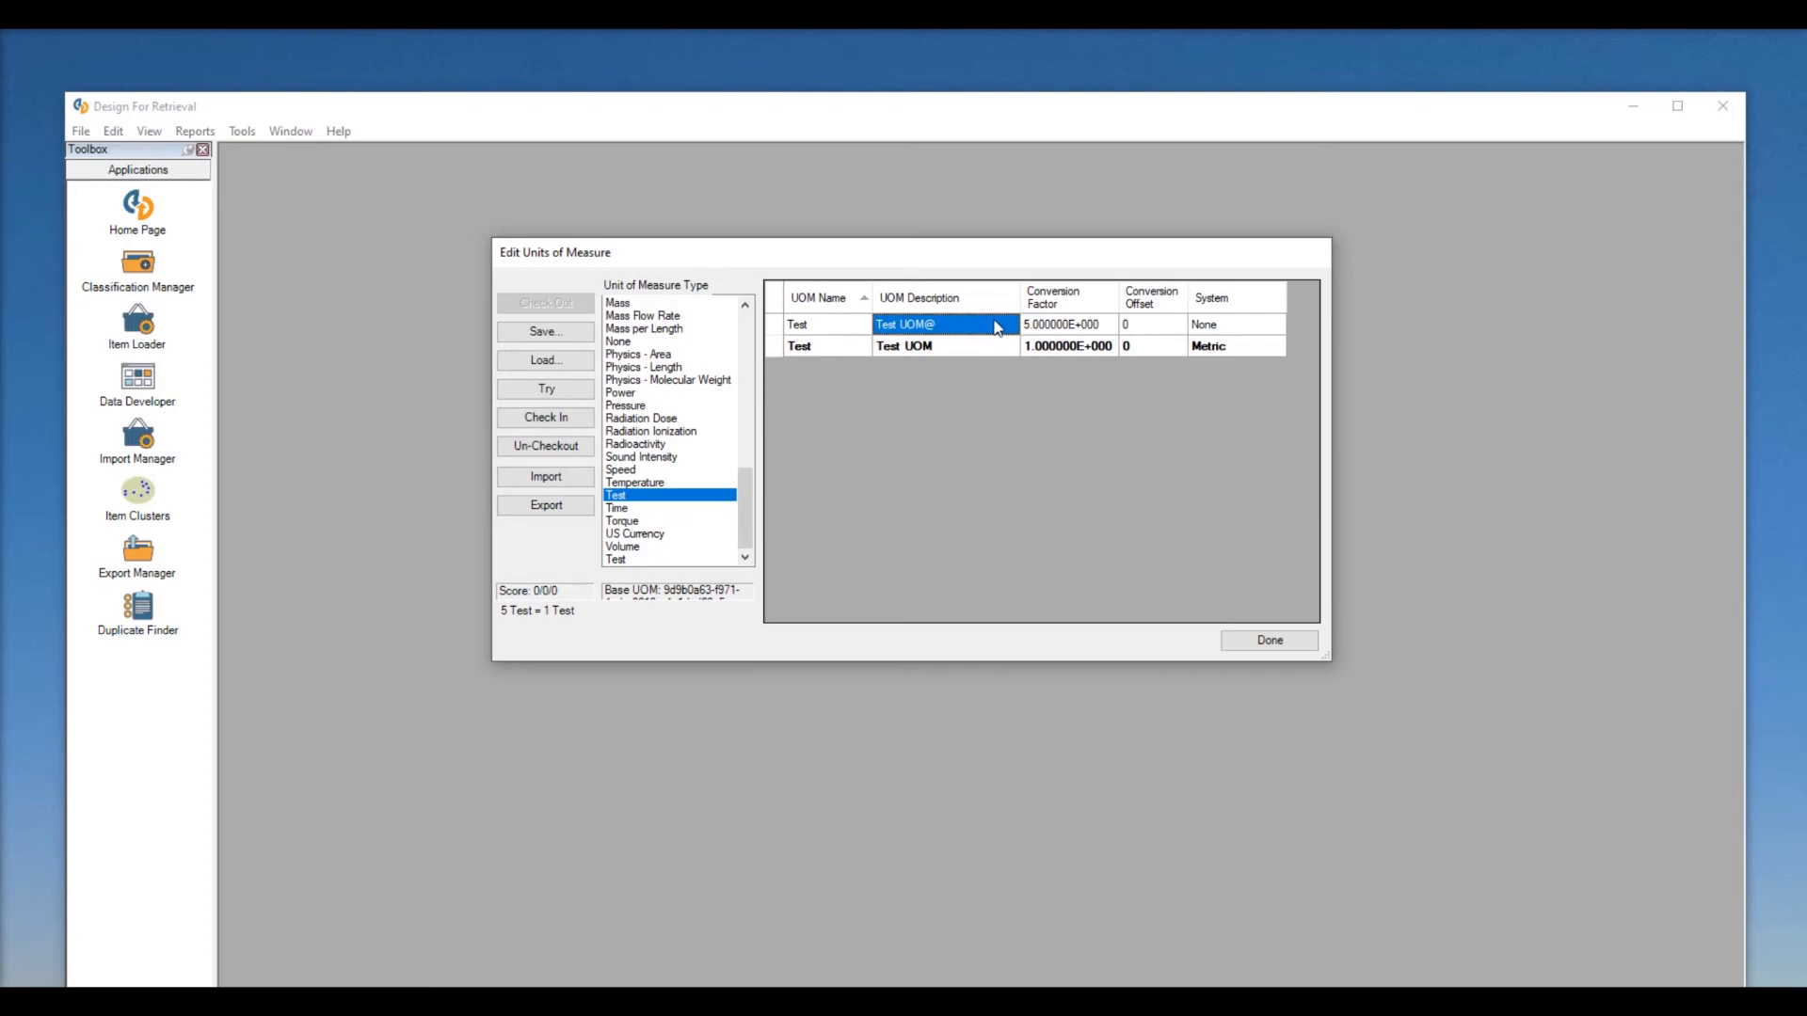
Try to set the system of the added "Test UOM@" unit.
click(1143, 325)
click(1237, 326)
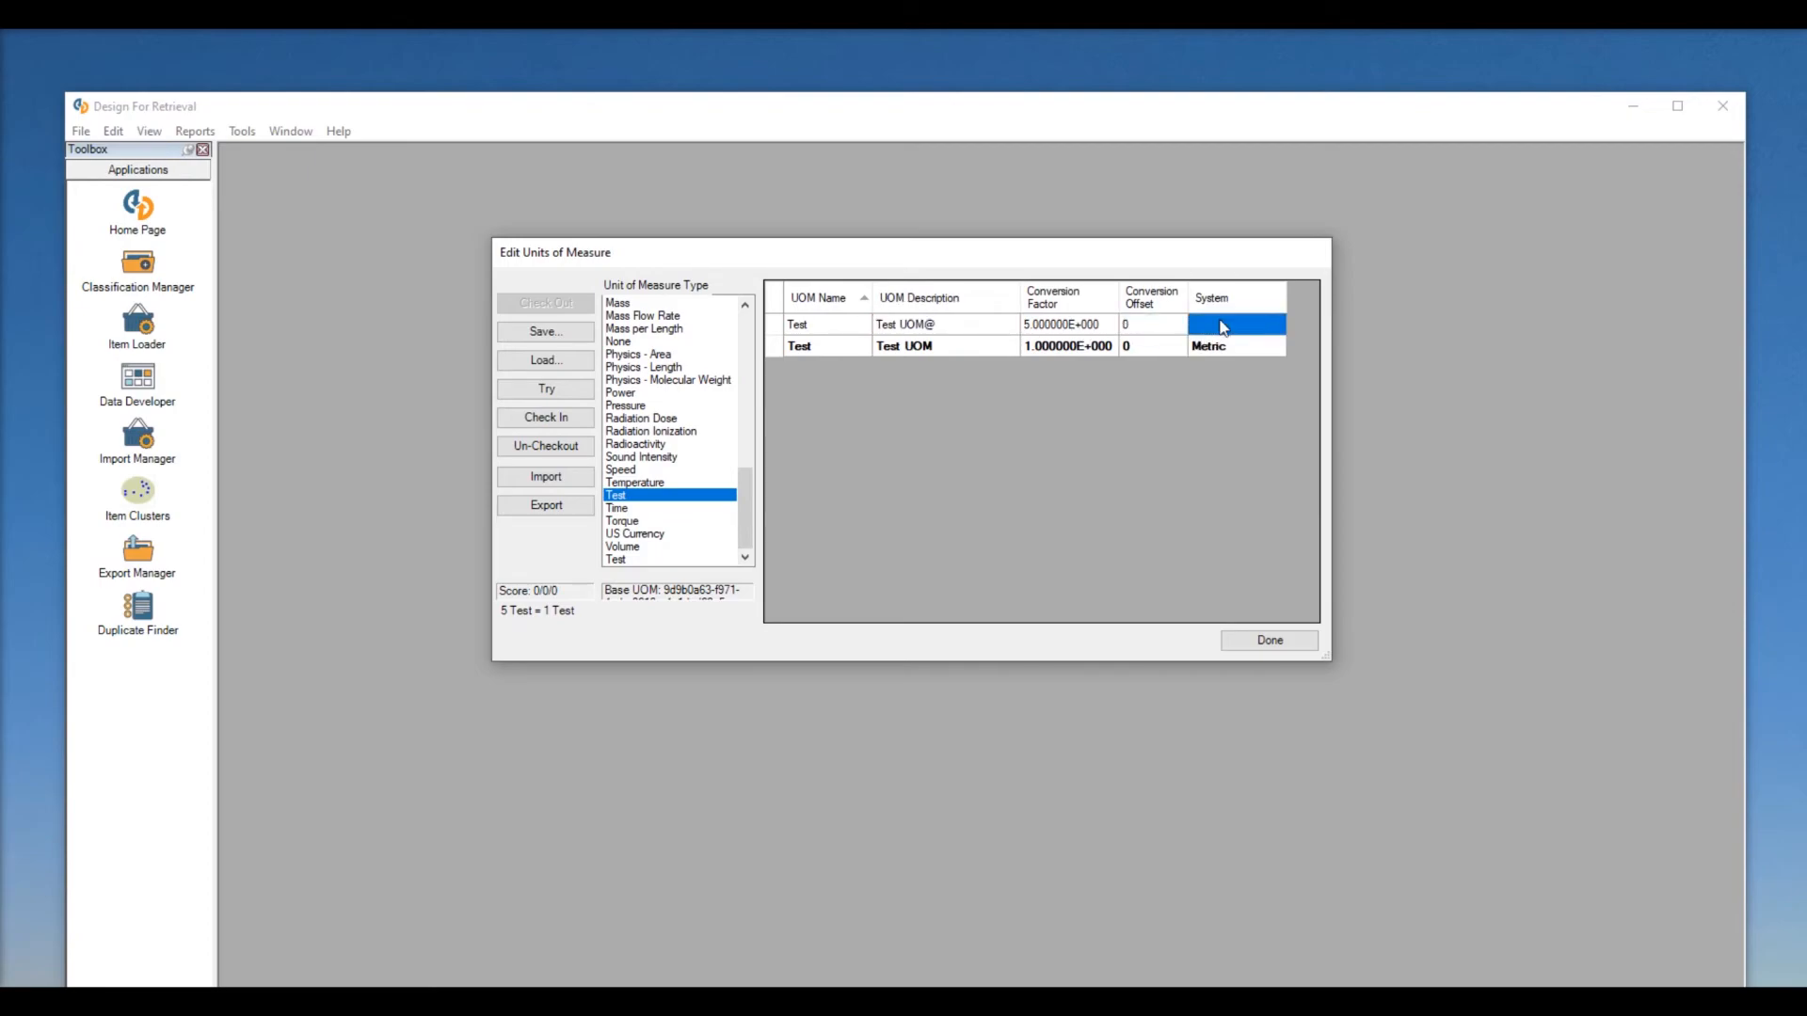
text(E)
click(1244, 344)
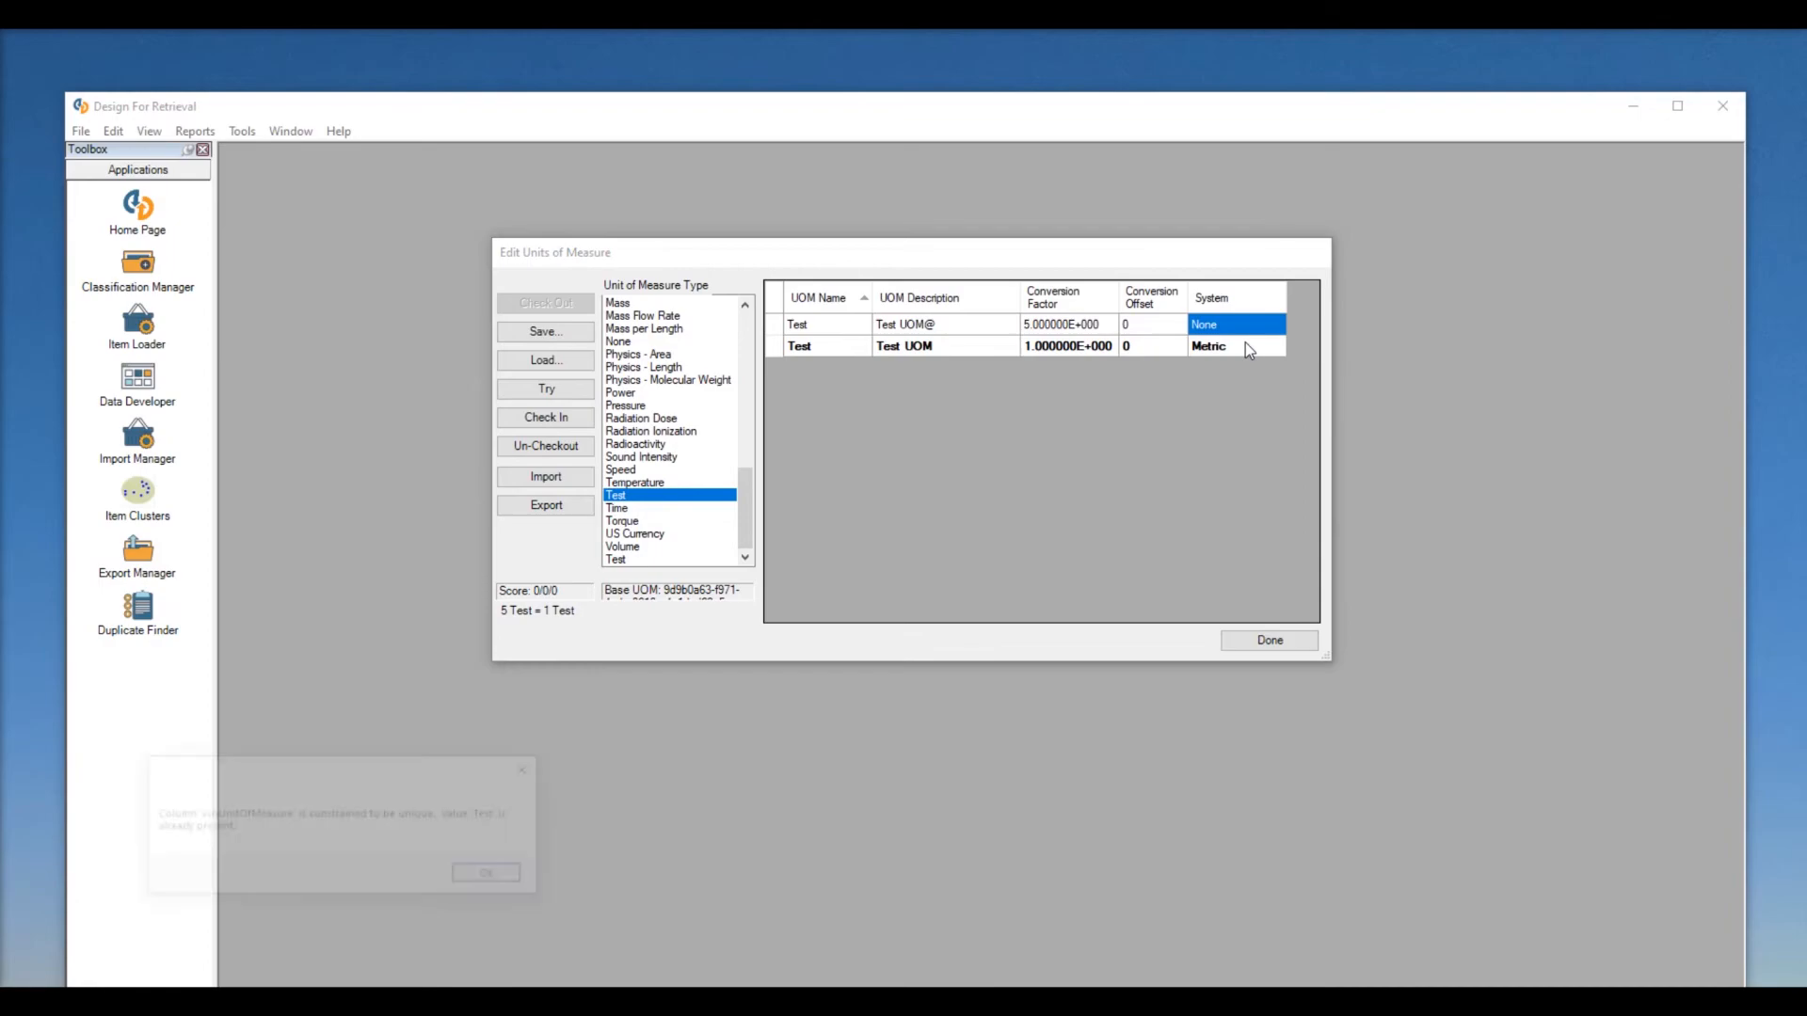
click(493, 876)
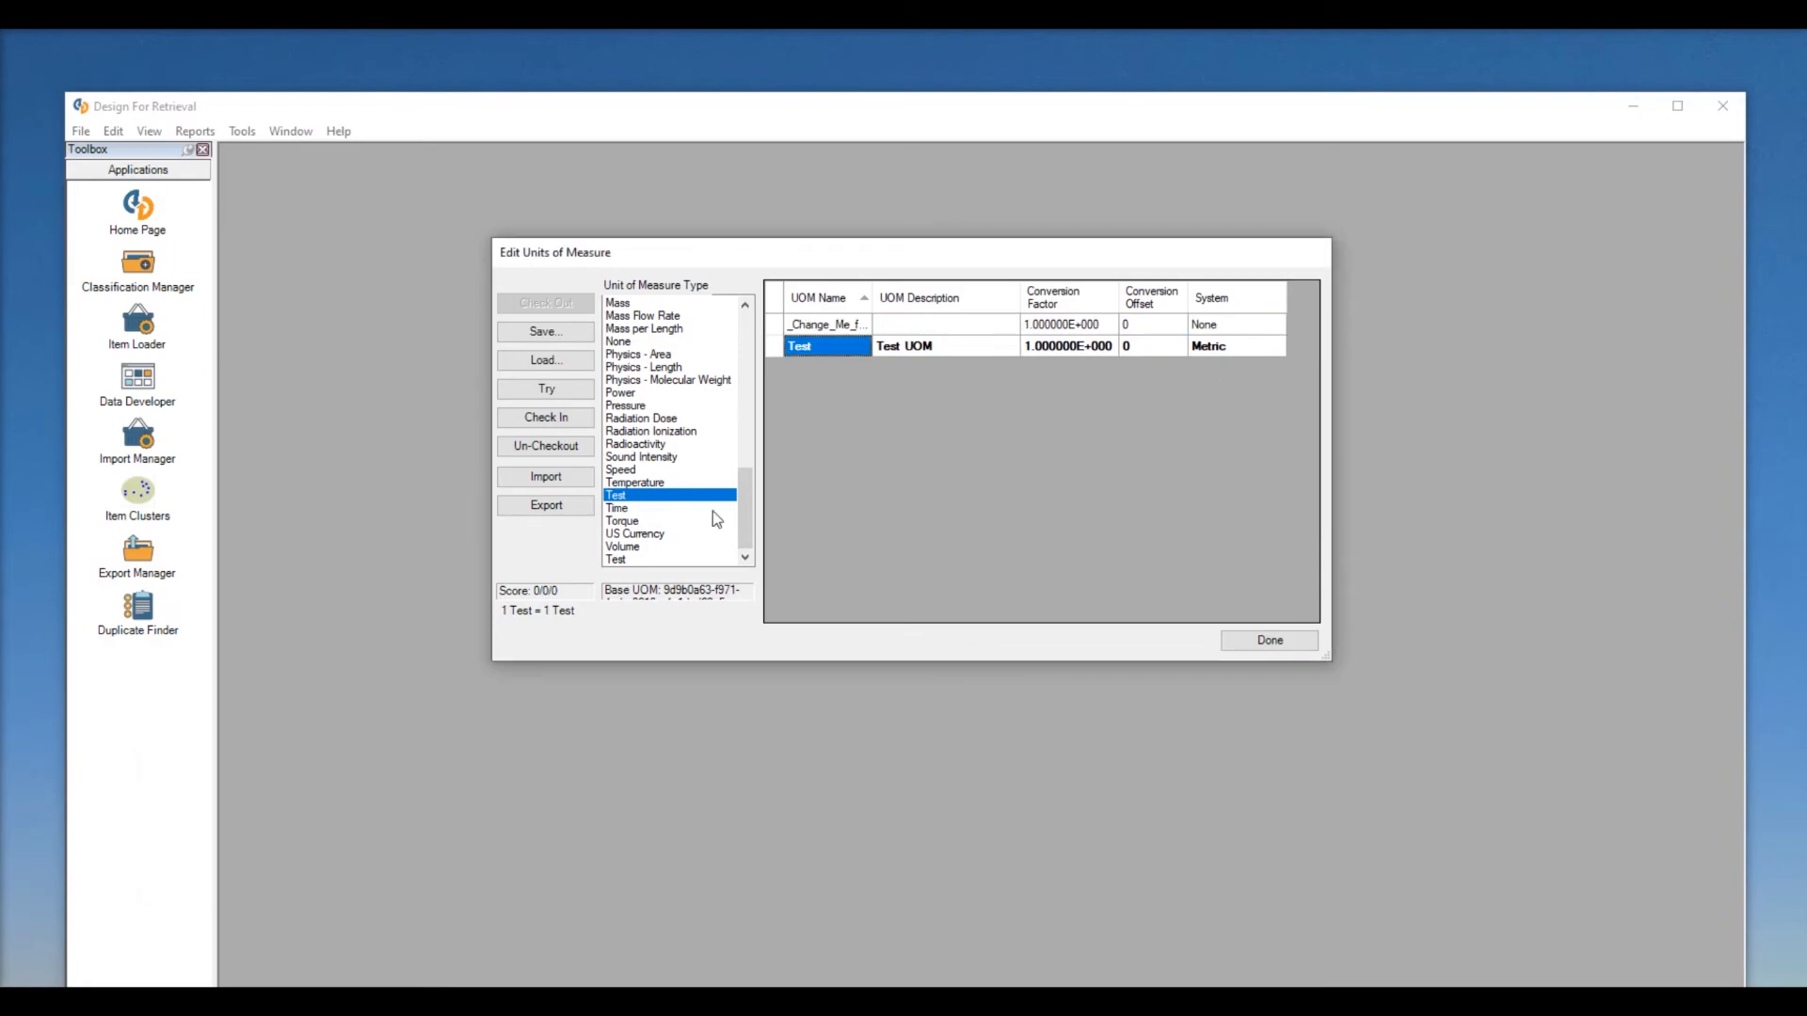
Define the Test type's two units as "Test" (Test UOM, Metric) and "Test2" (Test UOM2, Imperial), both with conversion factor 1.
click(835, 330)
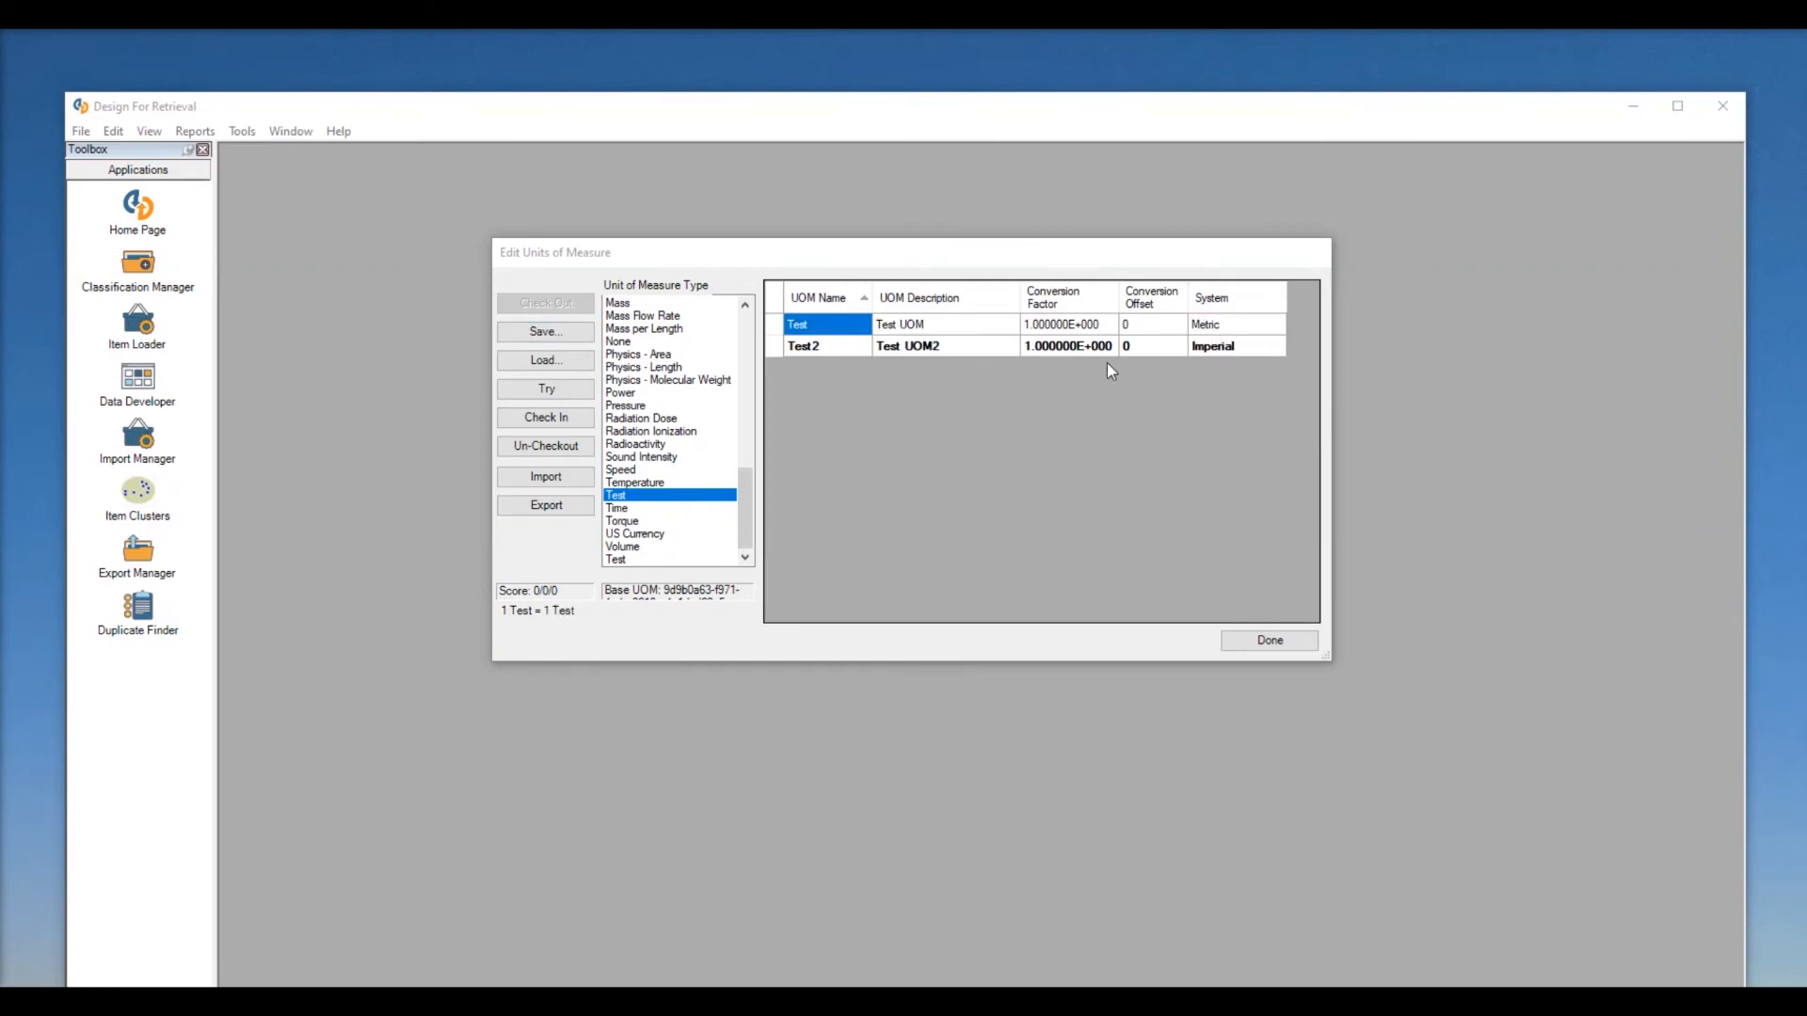
click(958, 346)
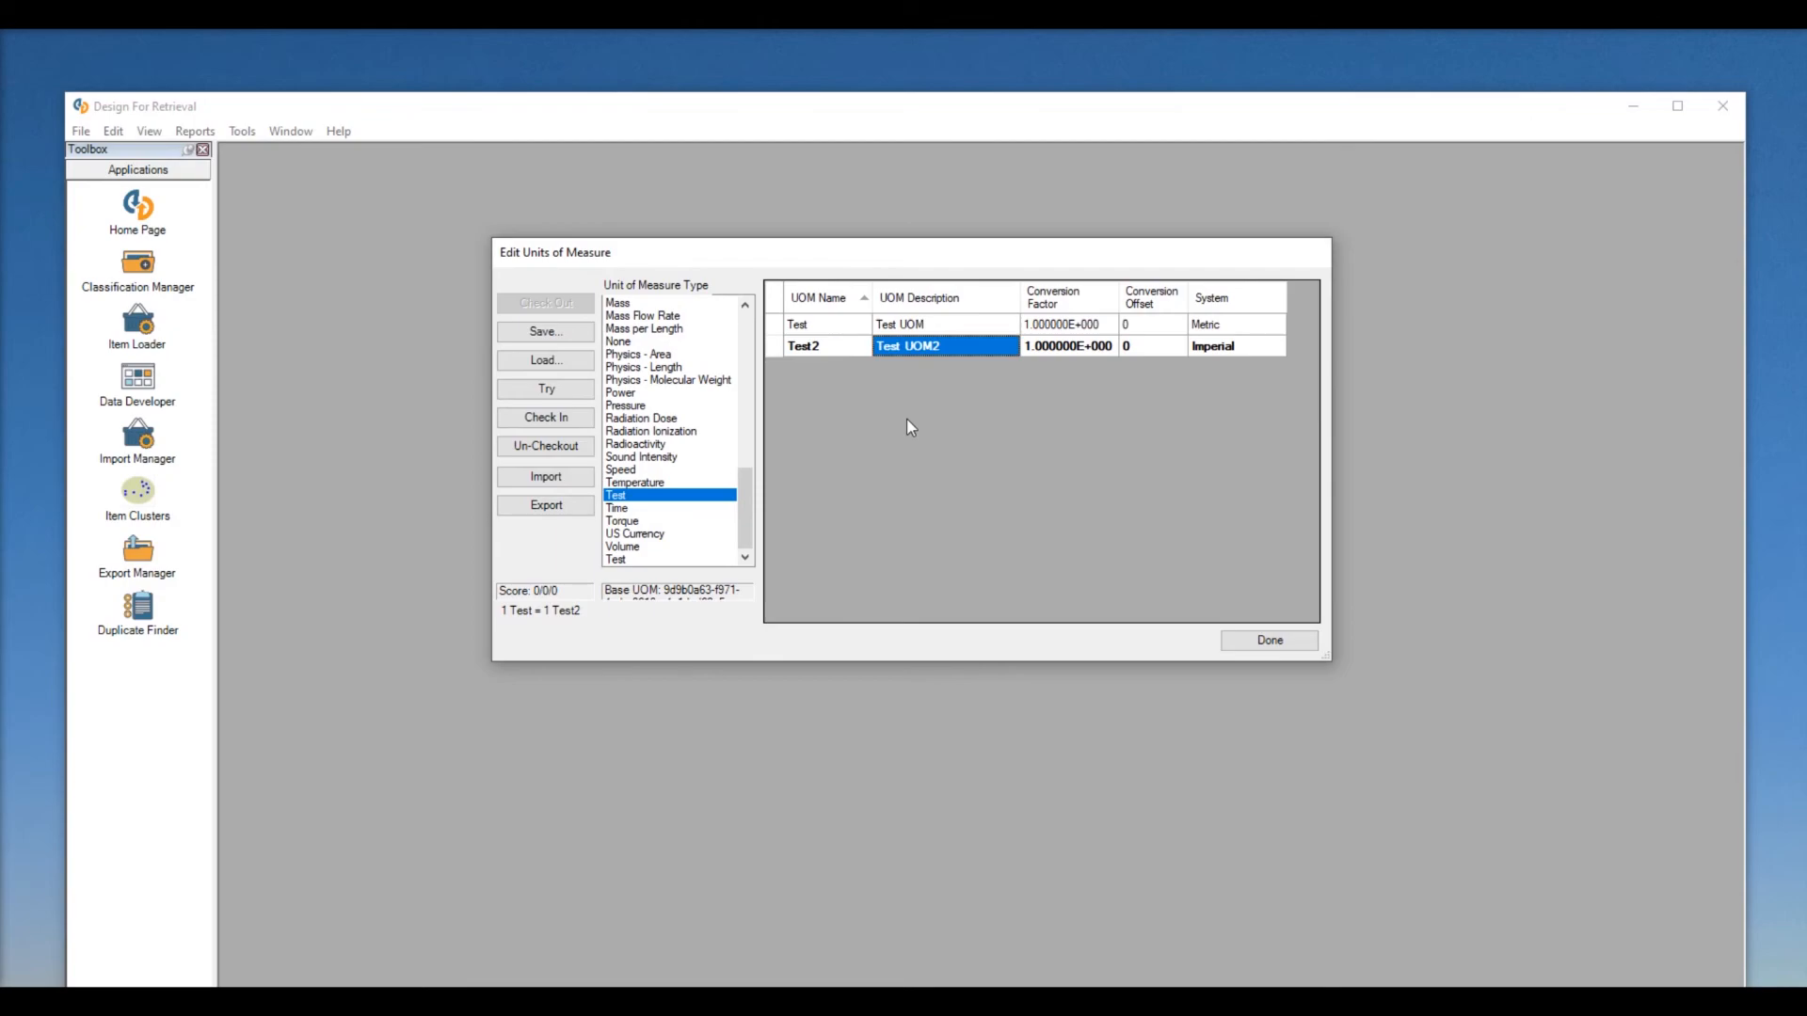
Validate the edited units of measure for problems and check the changes in.
click(556, 394)
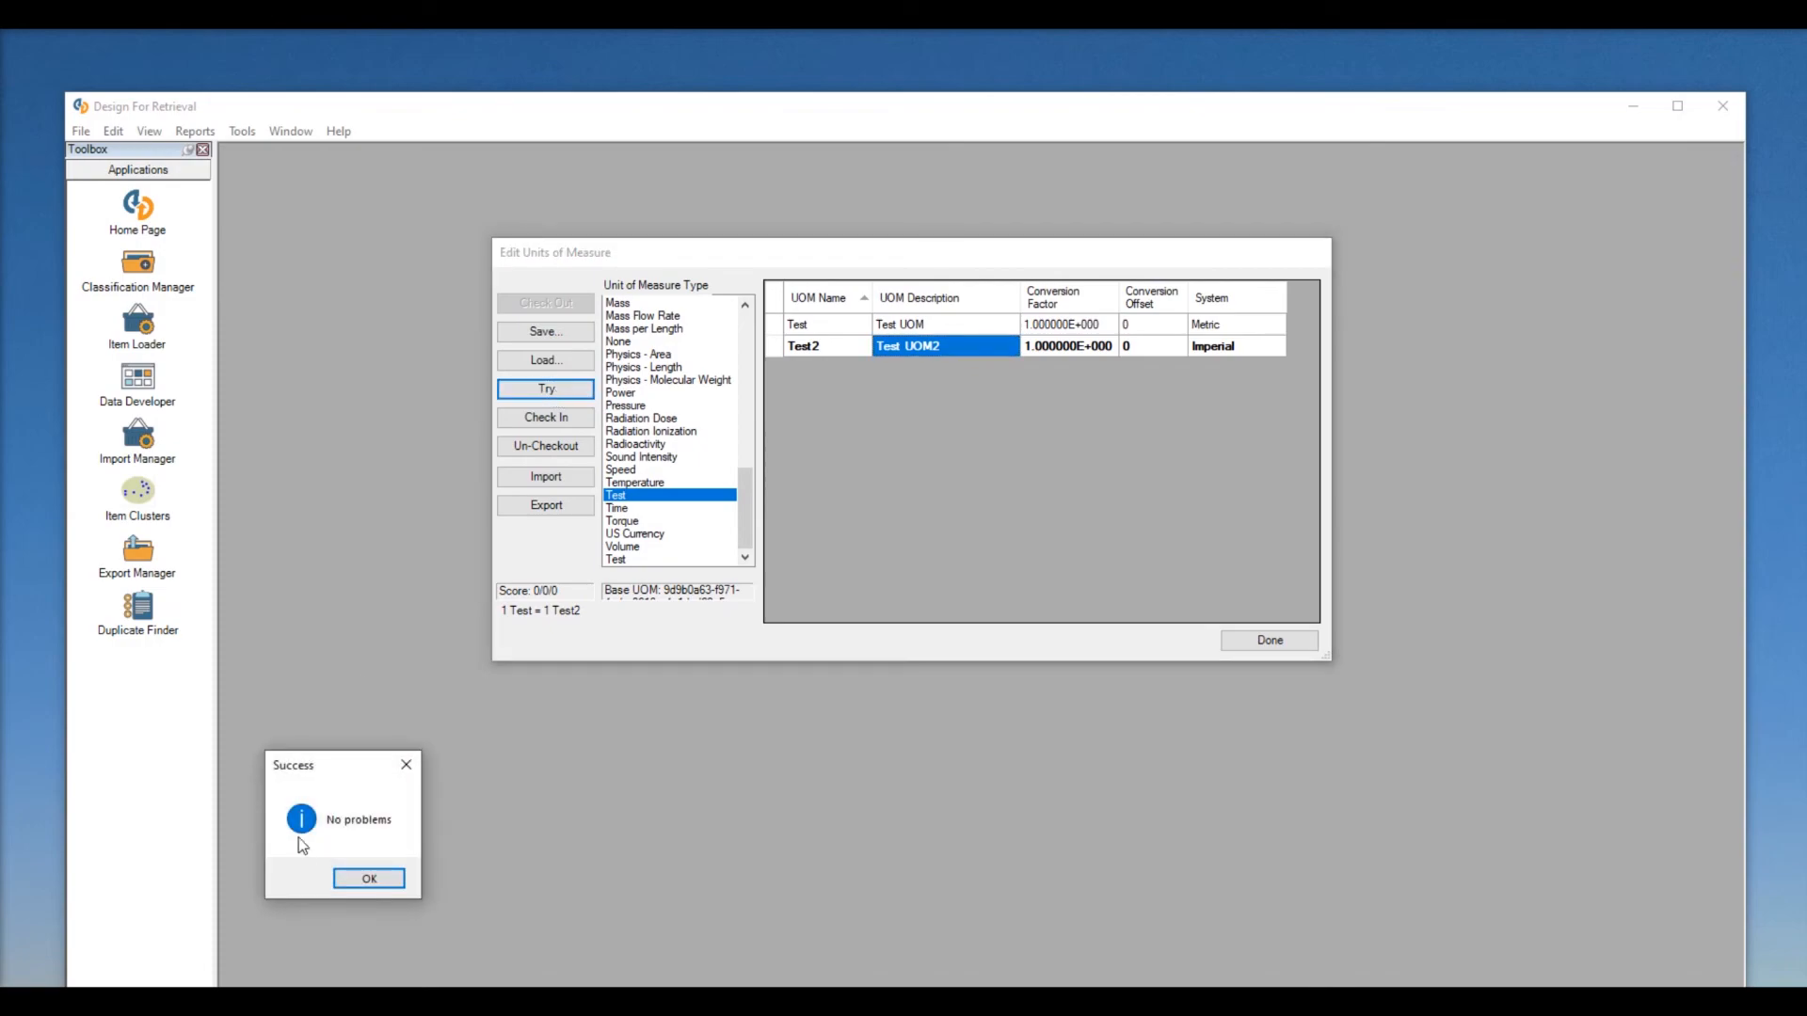
drag(343, 777, 374, 275)
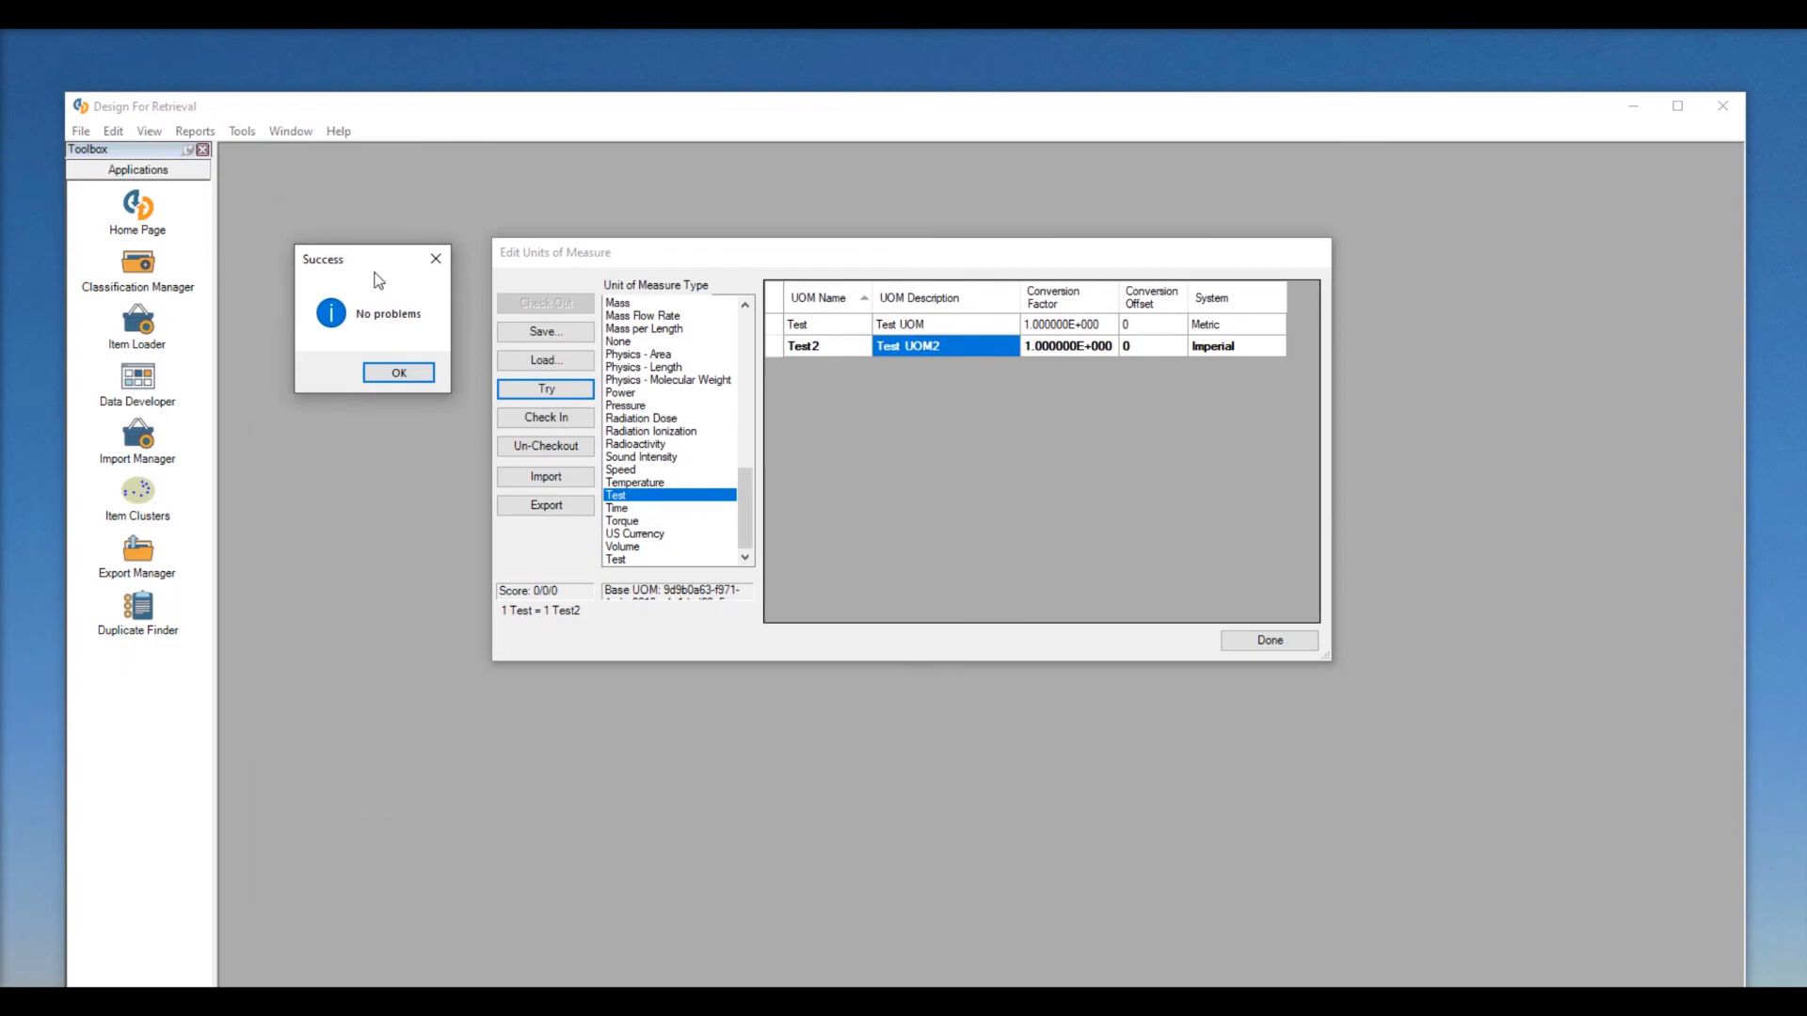
click(400, 373)
click(565, 420)
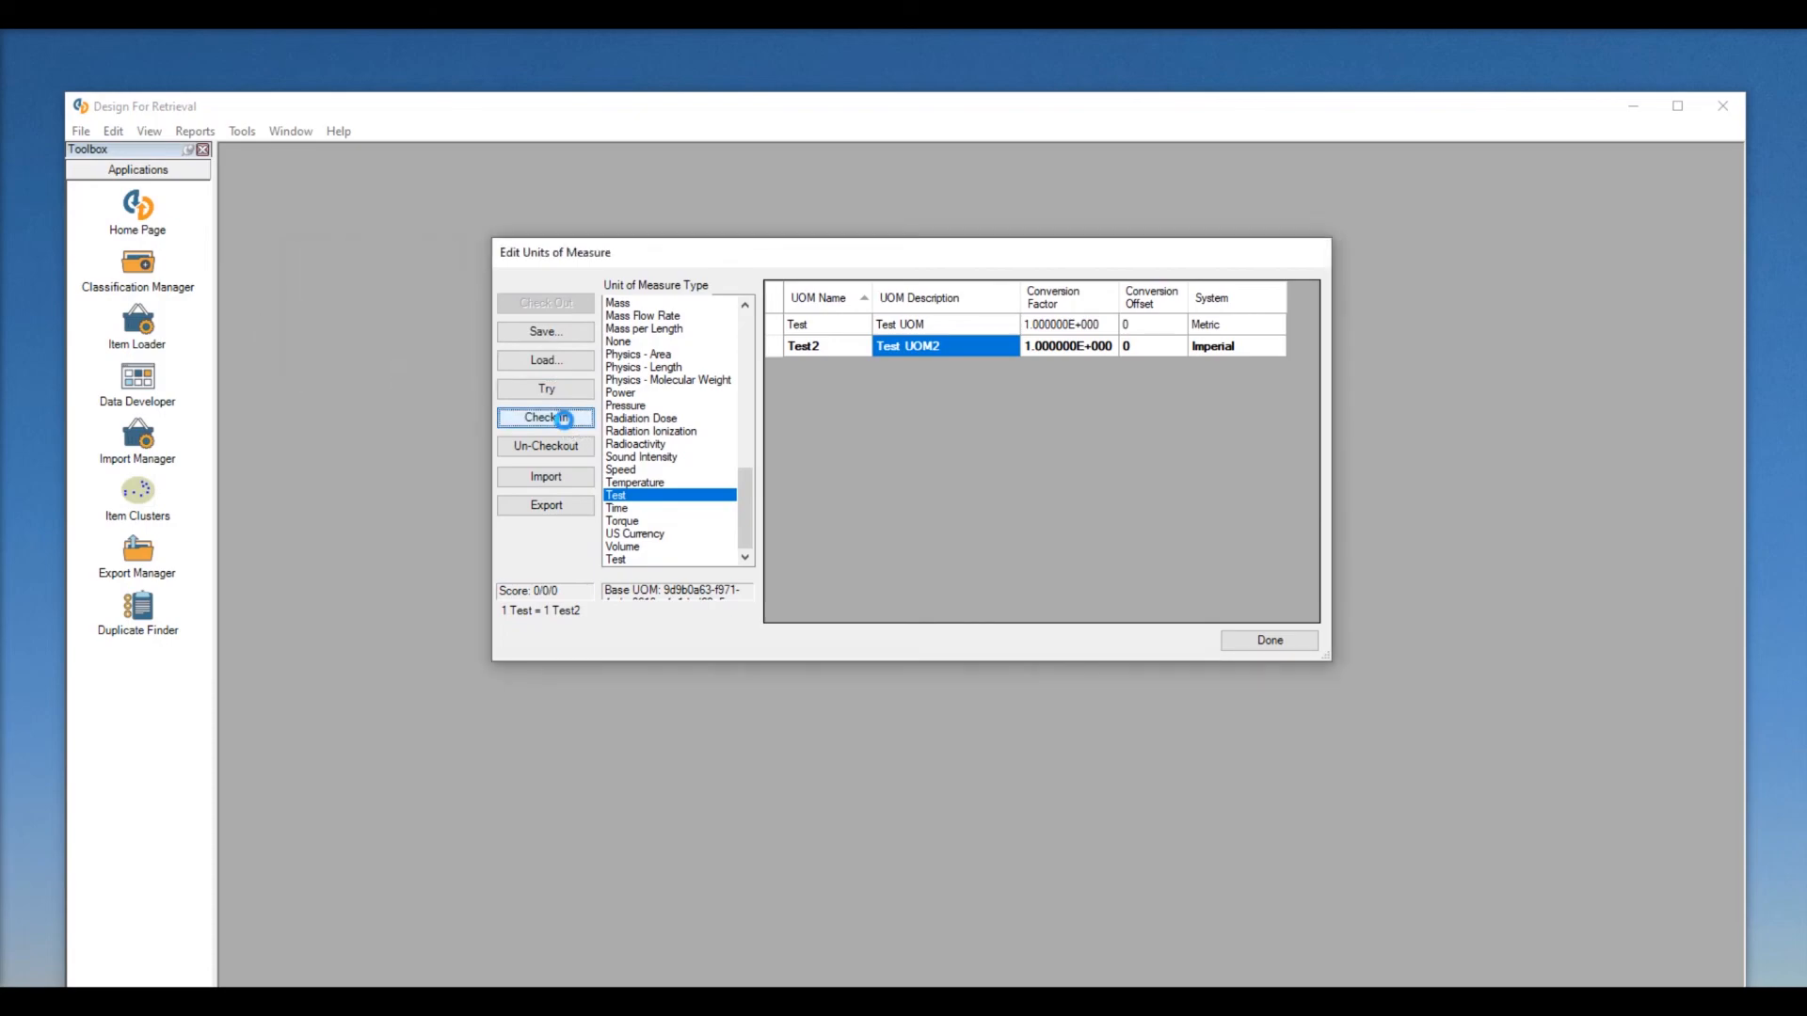